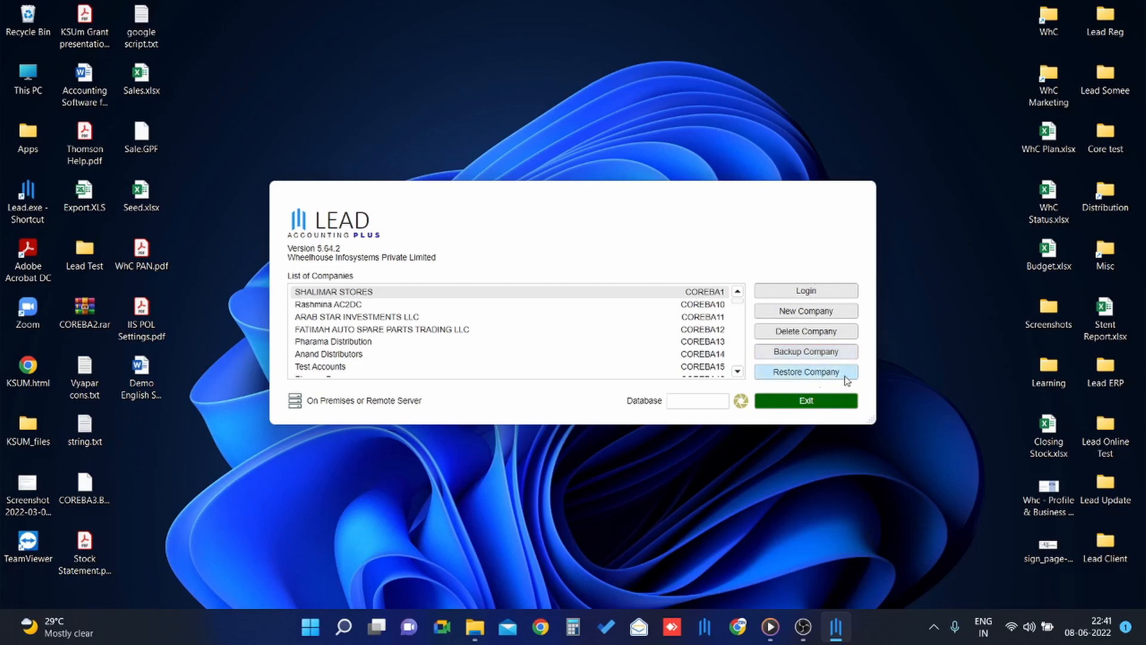
- Open the new company form to view its name, financial year and country options, and close it without creating a company
click(338, 368)
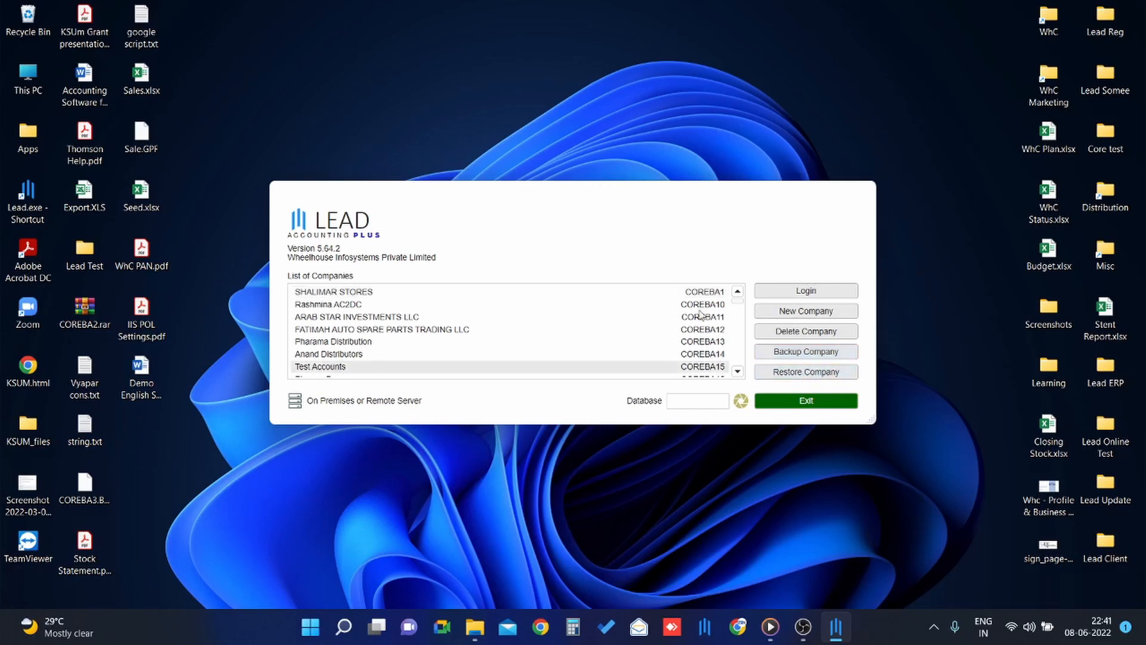
click(775, 312)
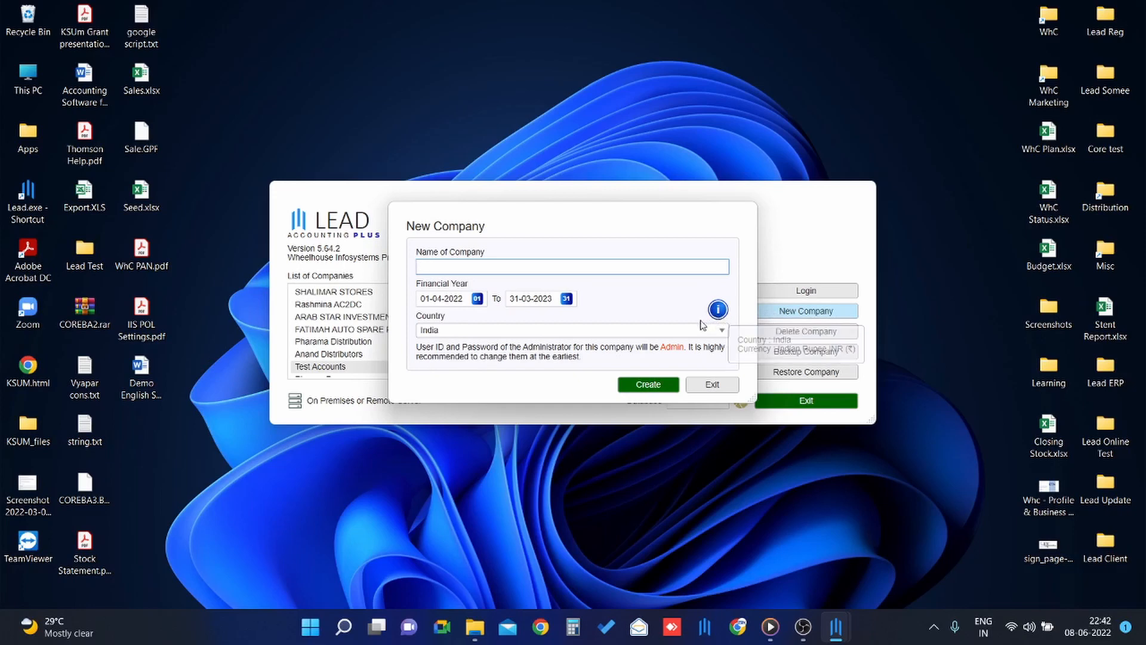
click(711, 389)
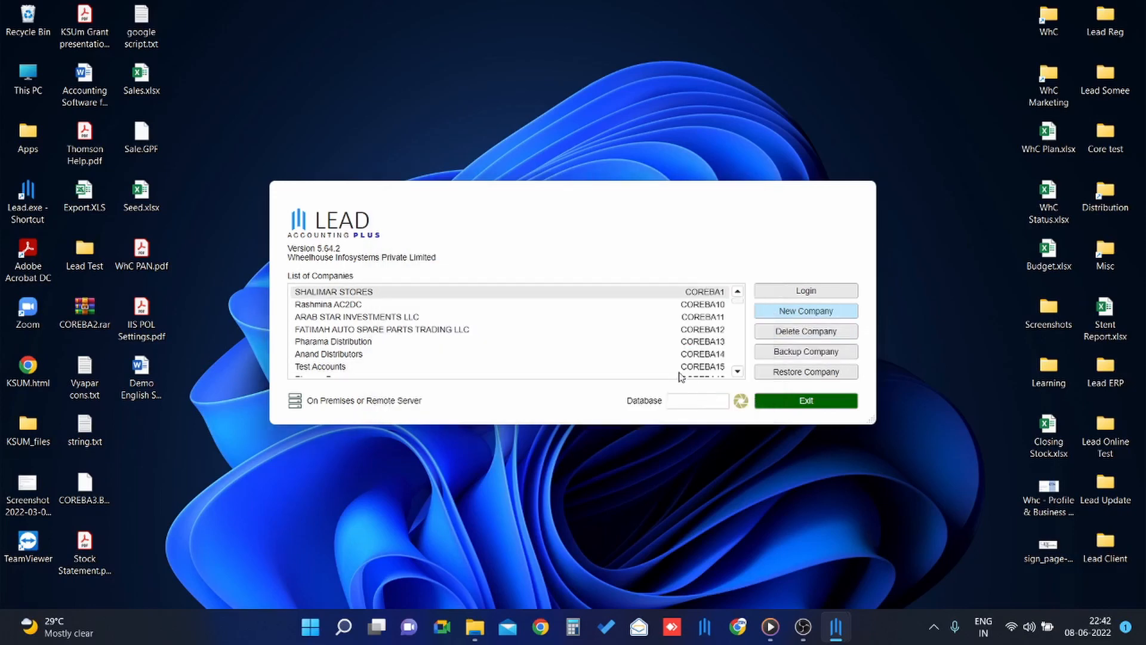
- Log in to the Test Accounts company with the user ID Admin and the account password
click(389, 369)
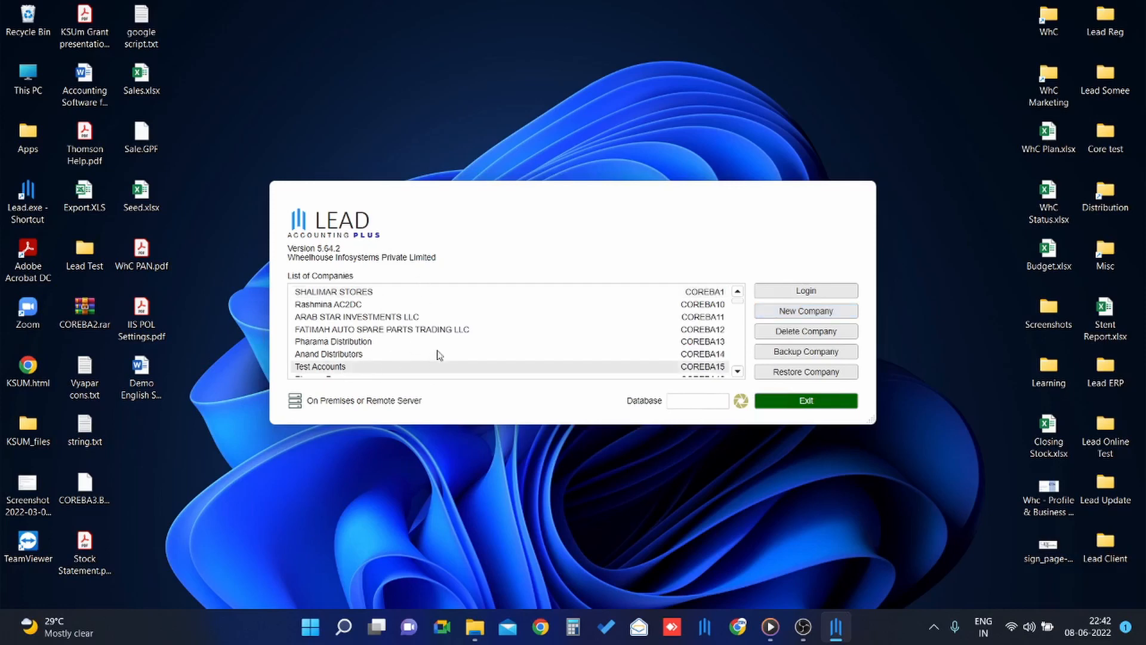
click(786, 296)
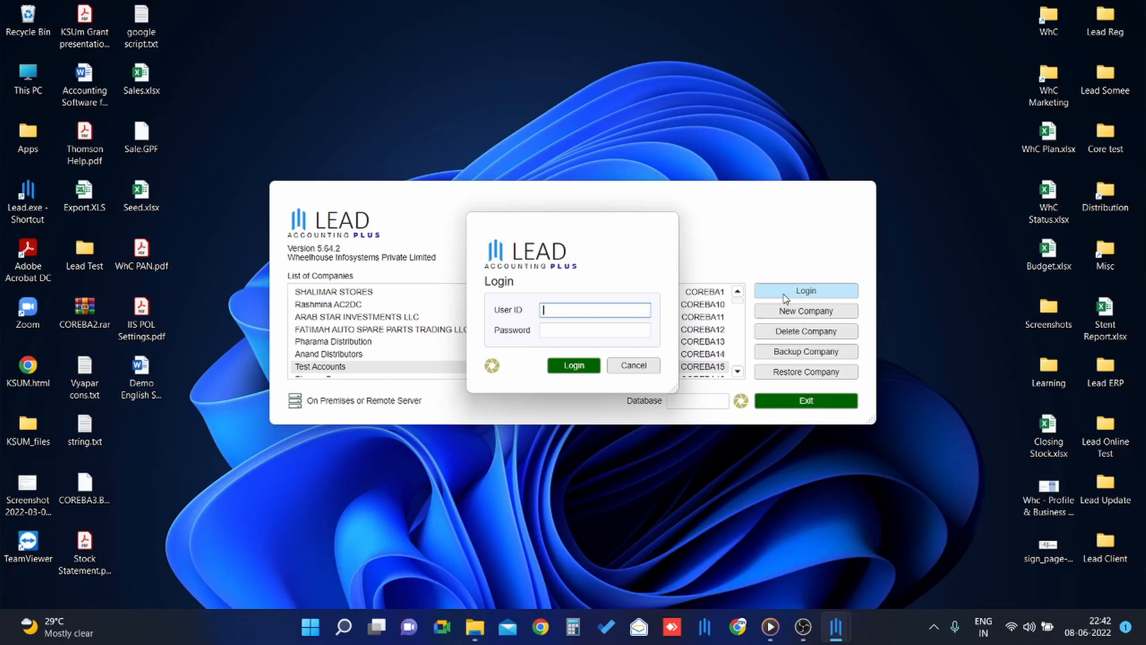
text(Admin)
key(shift+Home)
key(End)
key(Tab)
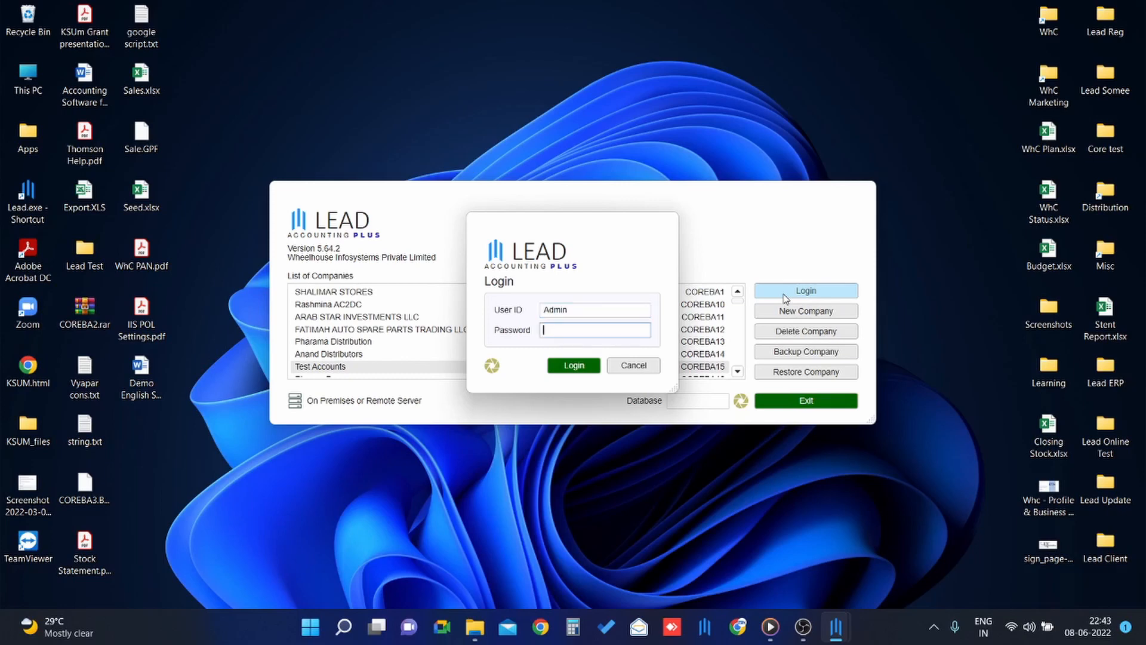
key(Return)
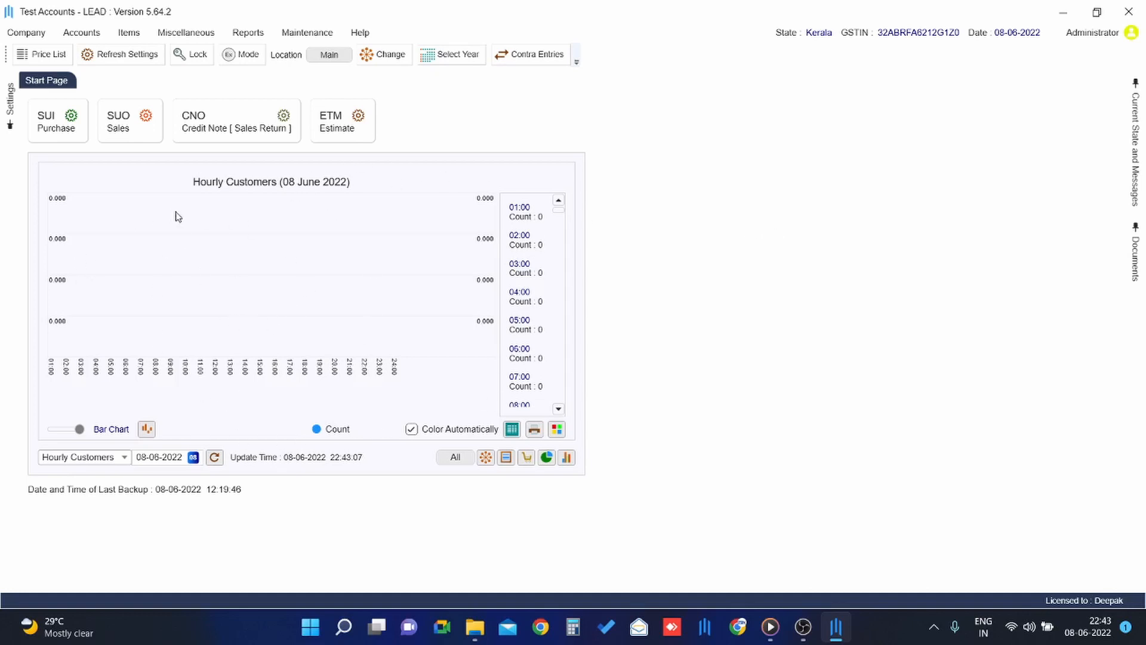
- Display the Sales chart for 12 months on the start page
click(110, 458)
scroll(78, 352, up, 5)
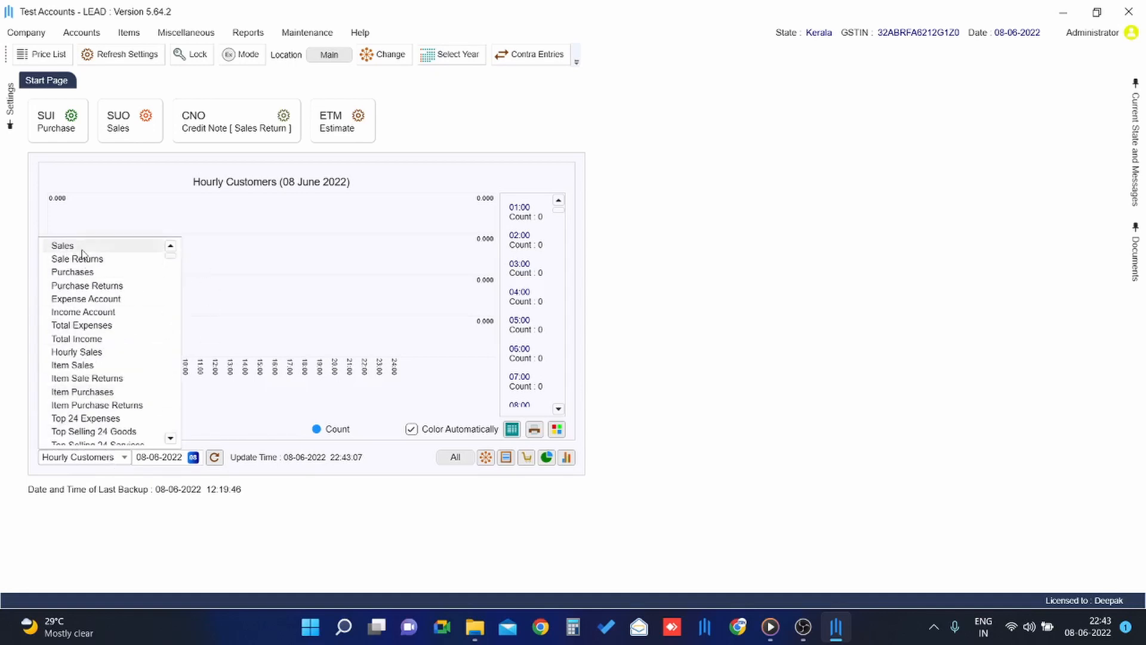
click(85, 247)
click(238, 457)
- Change the start page chart to Hourly Sales for 08-06-2022 and refresh it
click(74, 457)
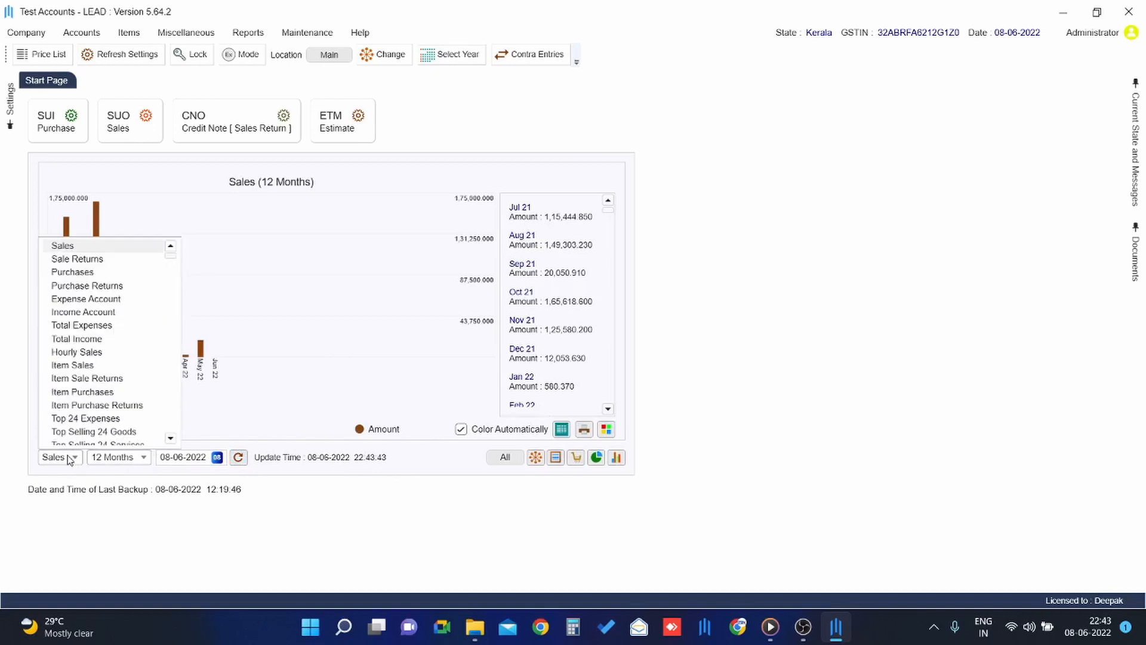
scroll(90, 314, down, 1)
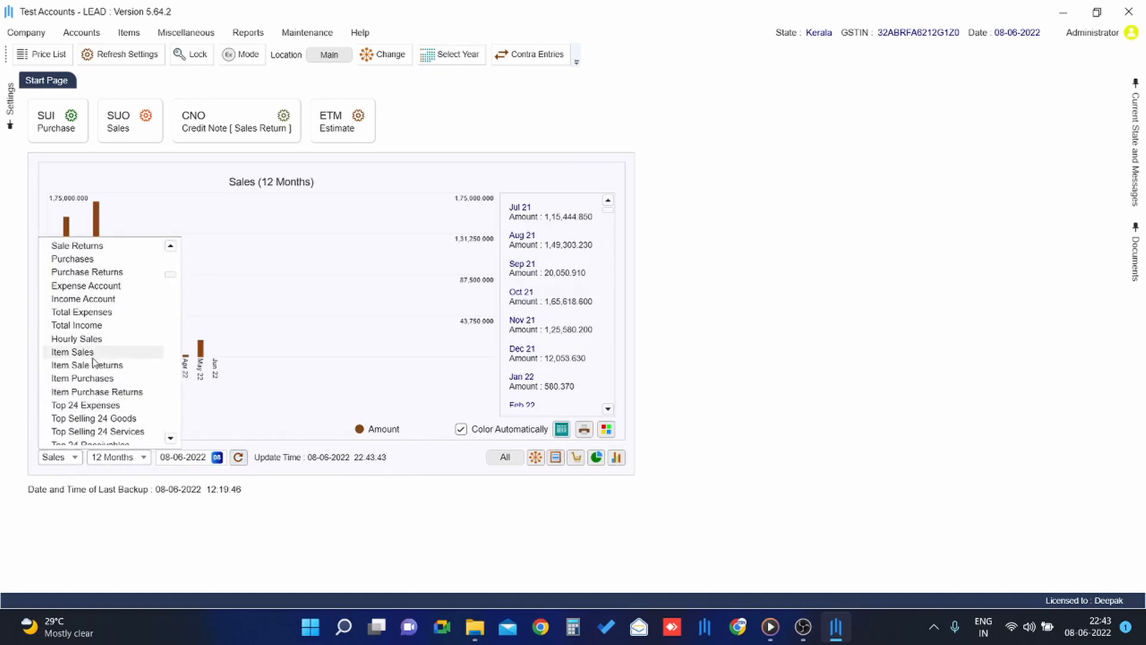
click(89, 339)
click(194, 457)
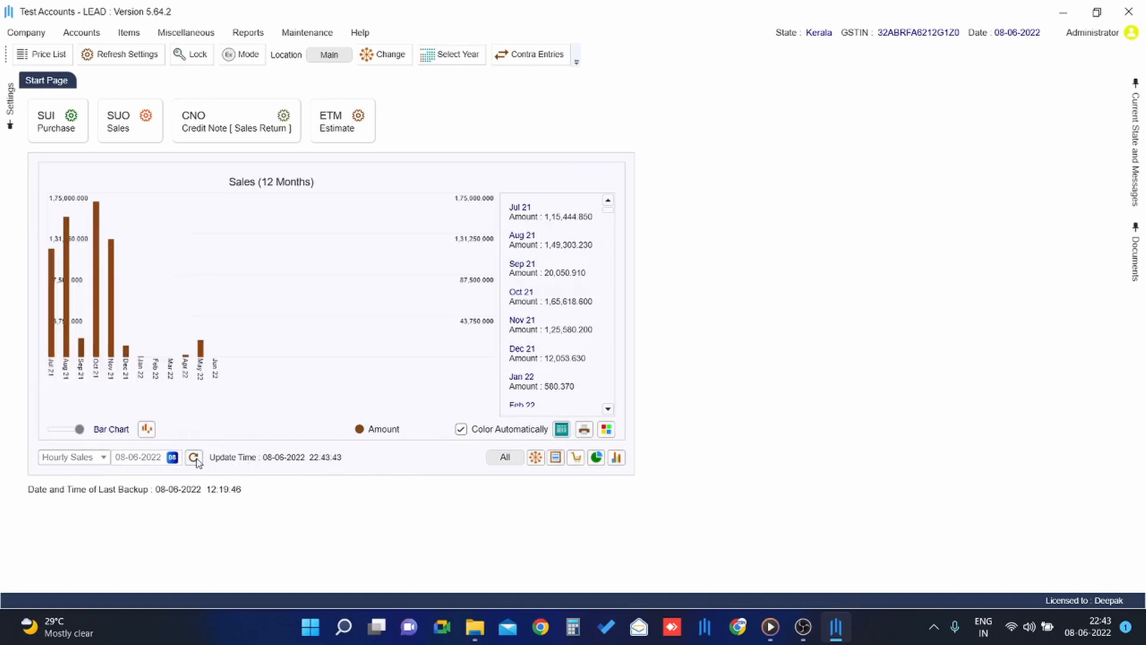
- Change the start page chart to Top Selling 24 Goods over 12 months, in percent
click(92, 458)
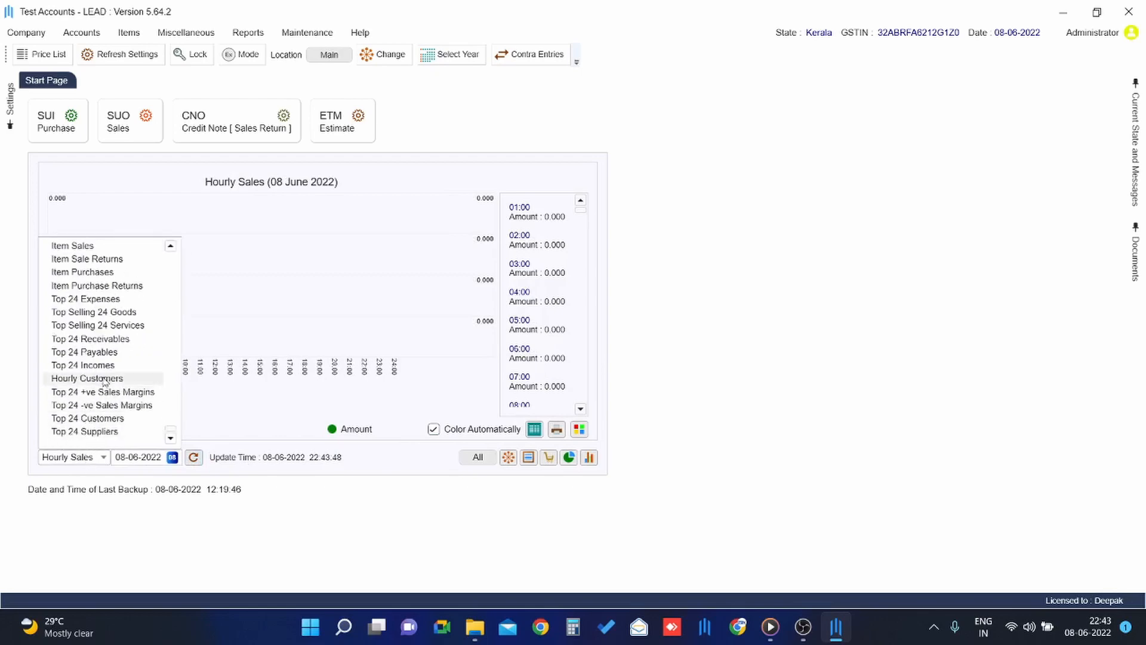
click(109, 316)
click(341, 458)
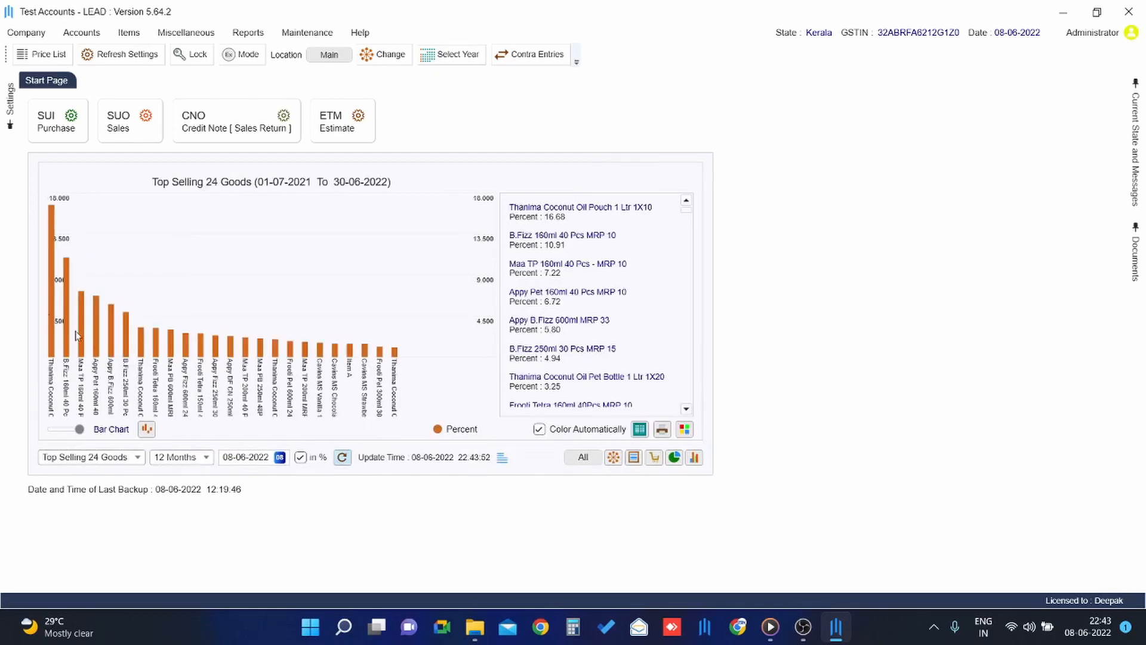
- Switch to single user mode for the GST Settings and review the tax system and GST components without editing them
click(10, 100)
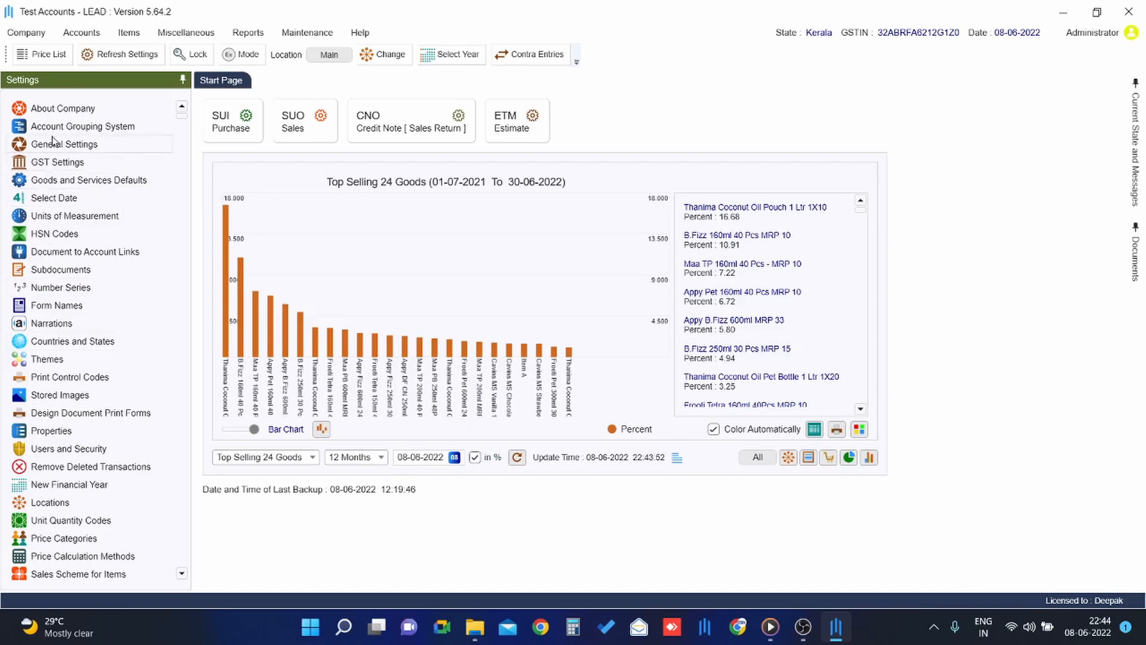
click(53, 170)
click(576, 349)
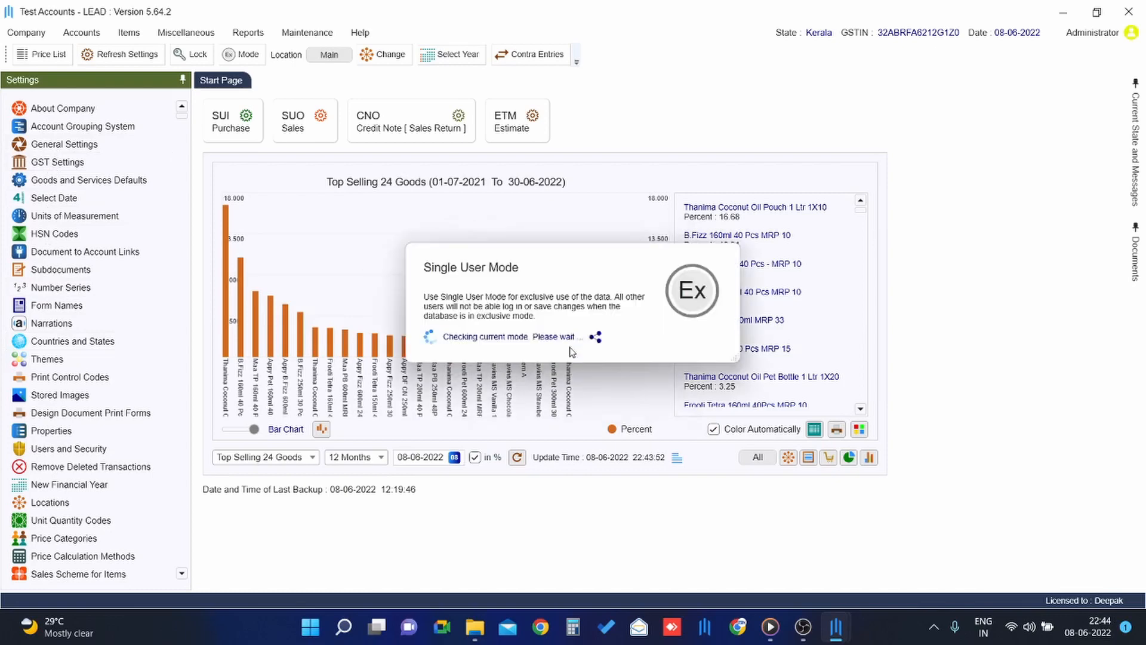
click(669, 365)
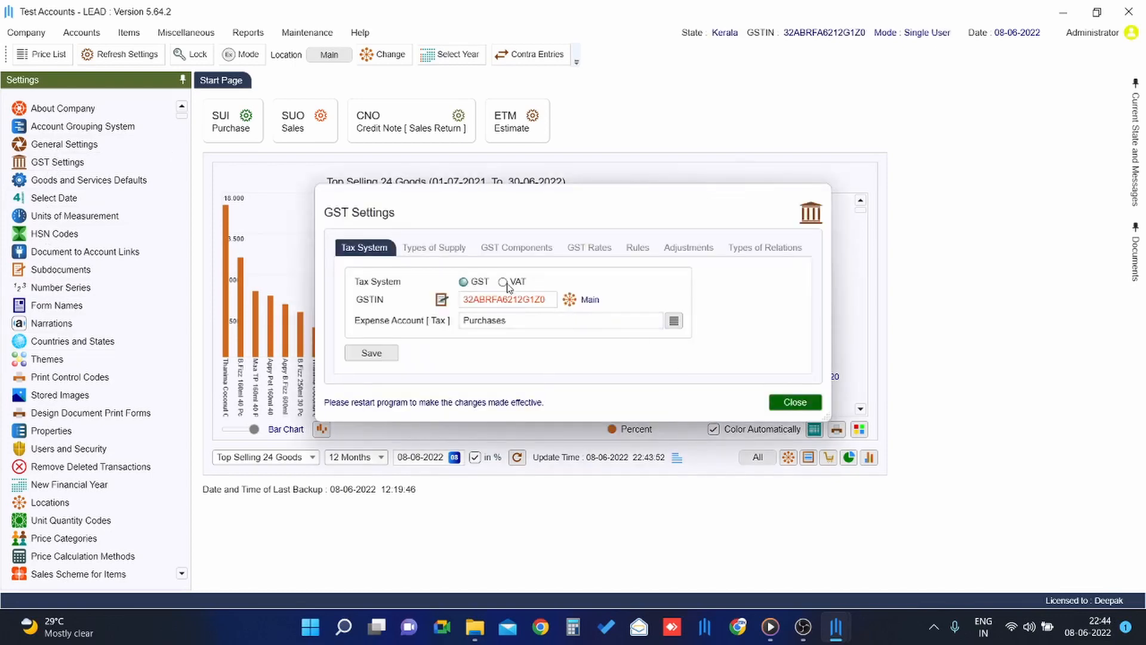
click(504, 249)
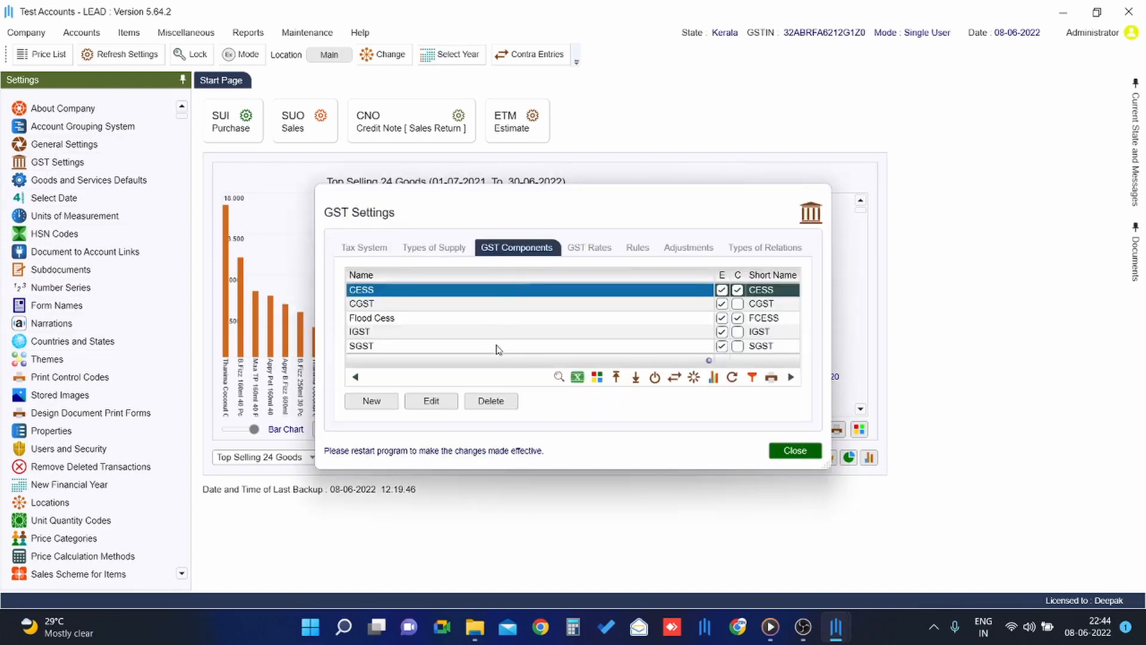
click(783, 450)
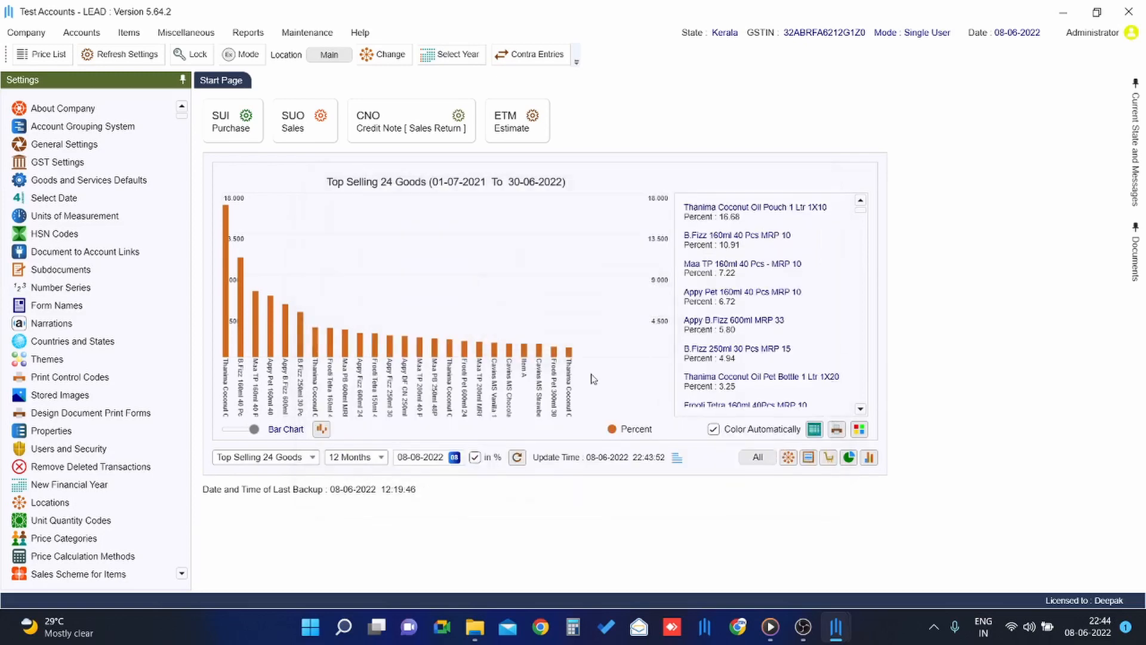
- View the text and graphical print forms available for Sales documents in Design Document Print Forms
click(84, 415)
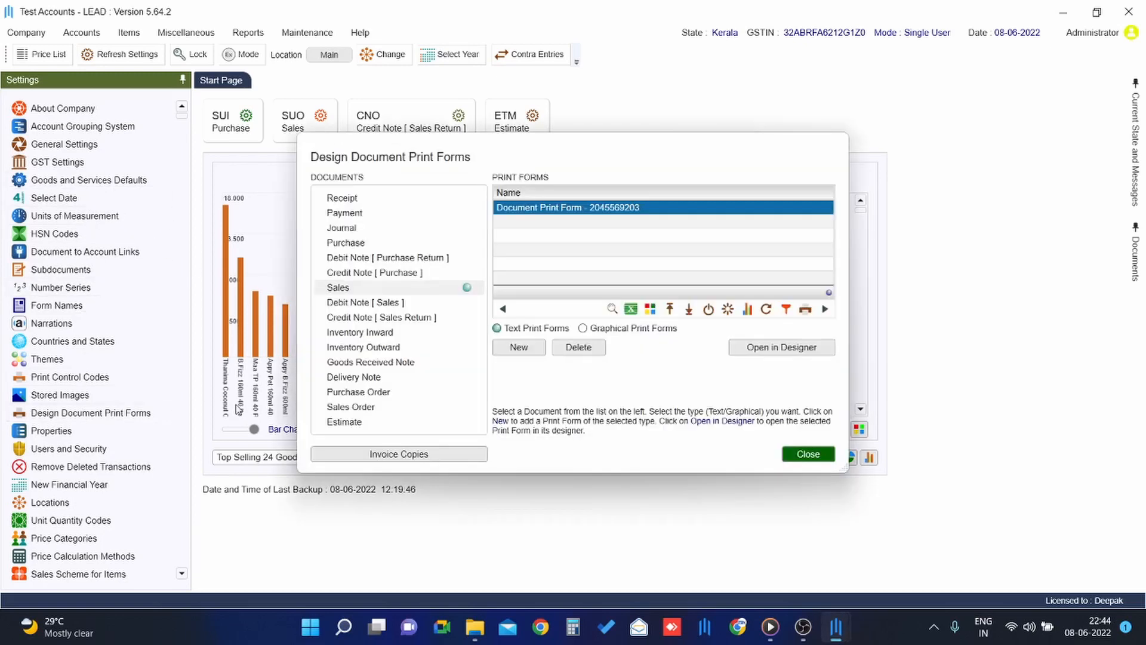
click(596, 330)
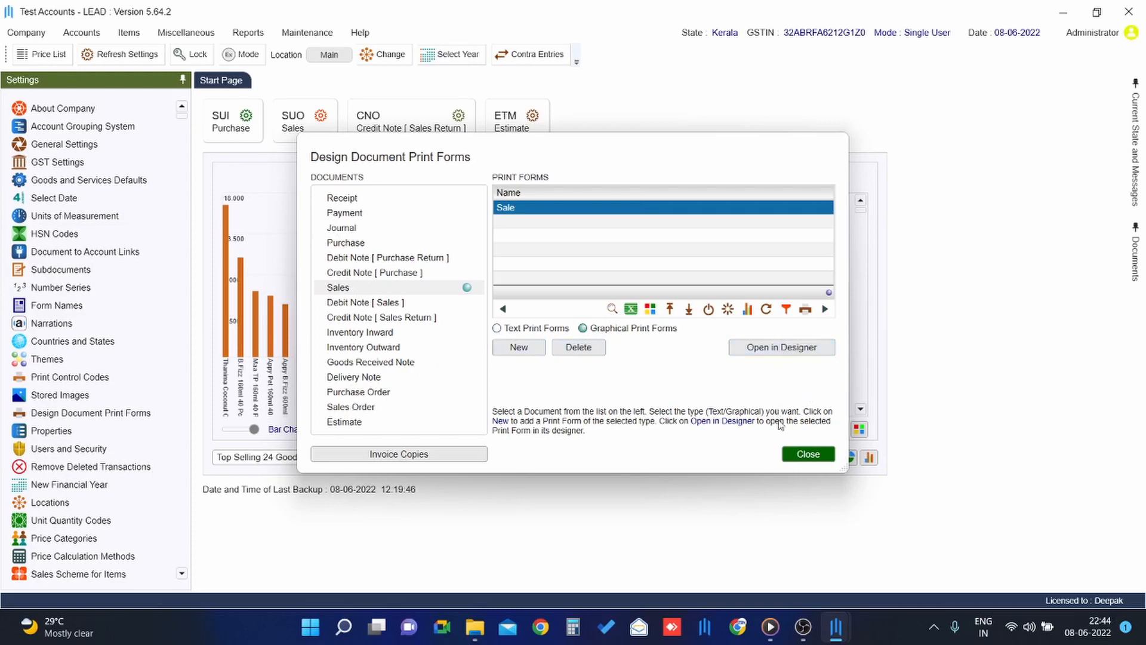
click(808, 454)
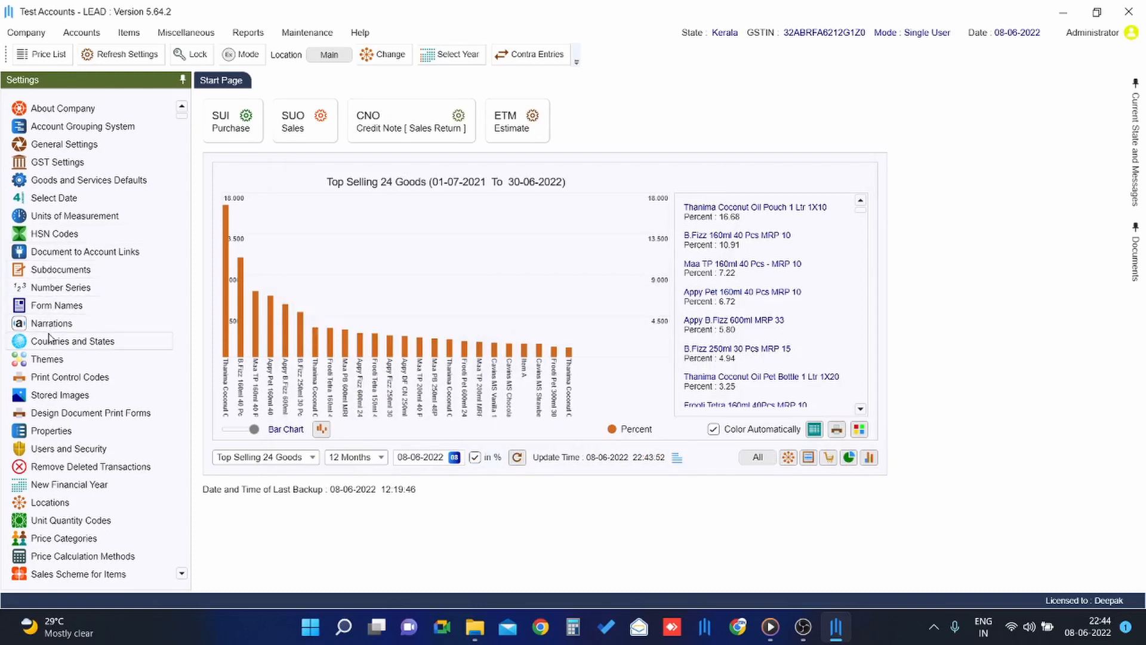
- Examine the access control list of the Billing role in Users and Security without saving changes
click(54, 446)
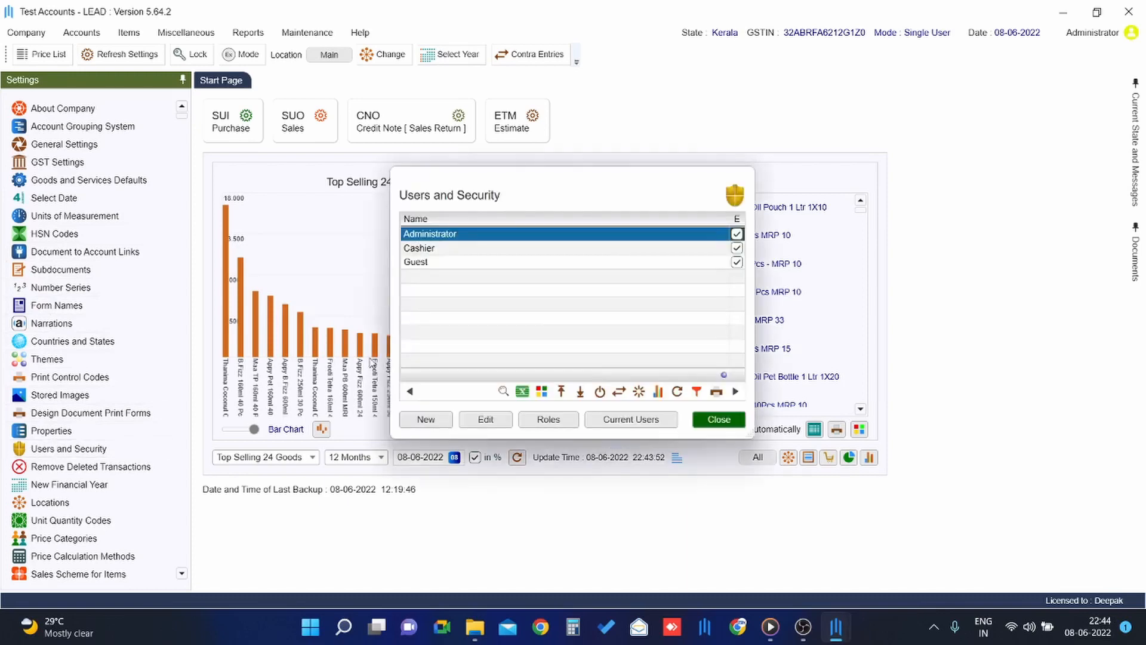
click(536, 419)
click(447, 393)
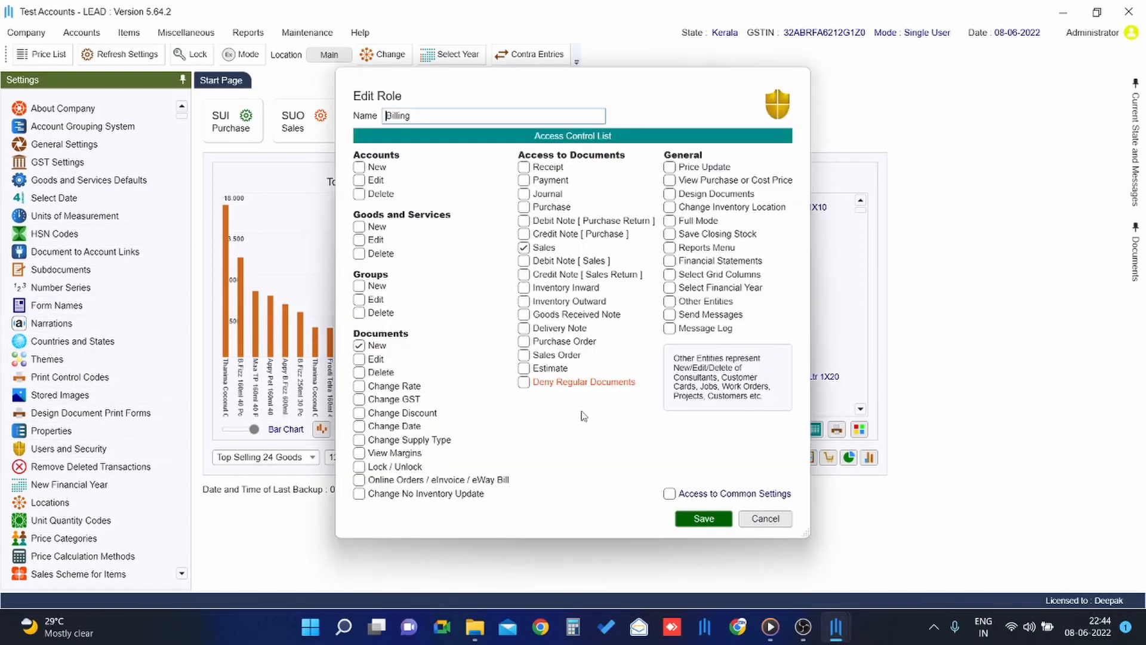
click(763, 519)
click(774, 390)
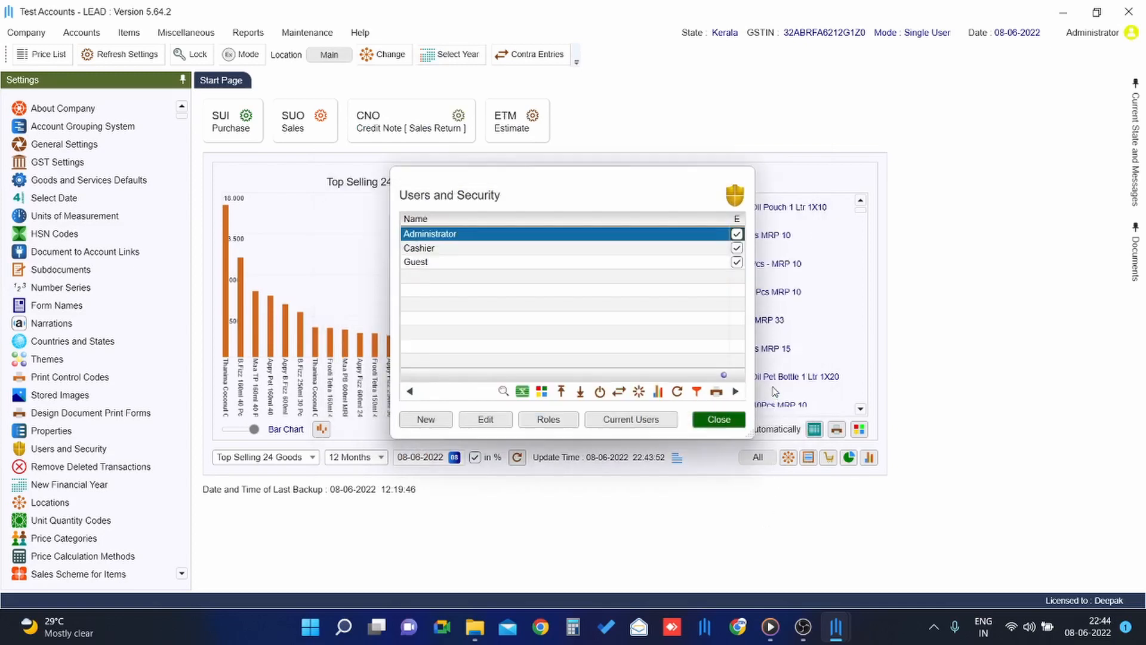
click(547, 427)
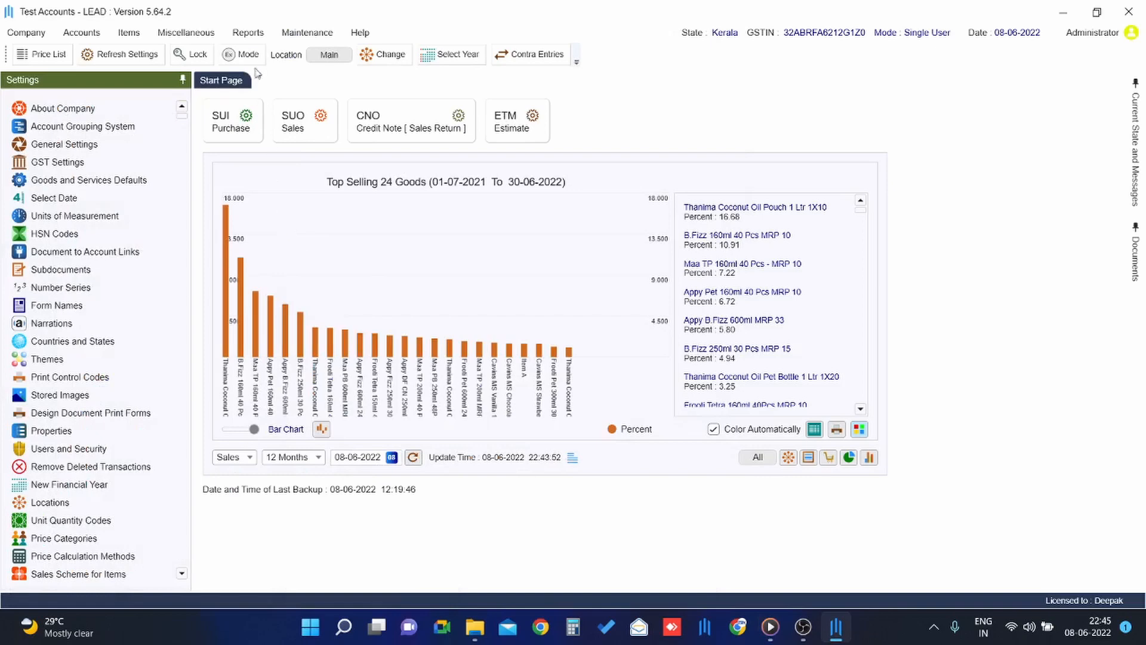
- View the Message Log report for all users from 01-04-2022 to 08-06-2022 and close it
click(249, 33)
click(277, 239)
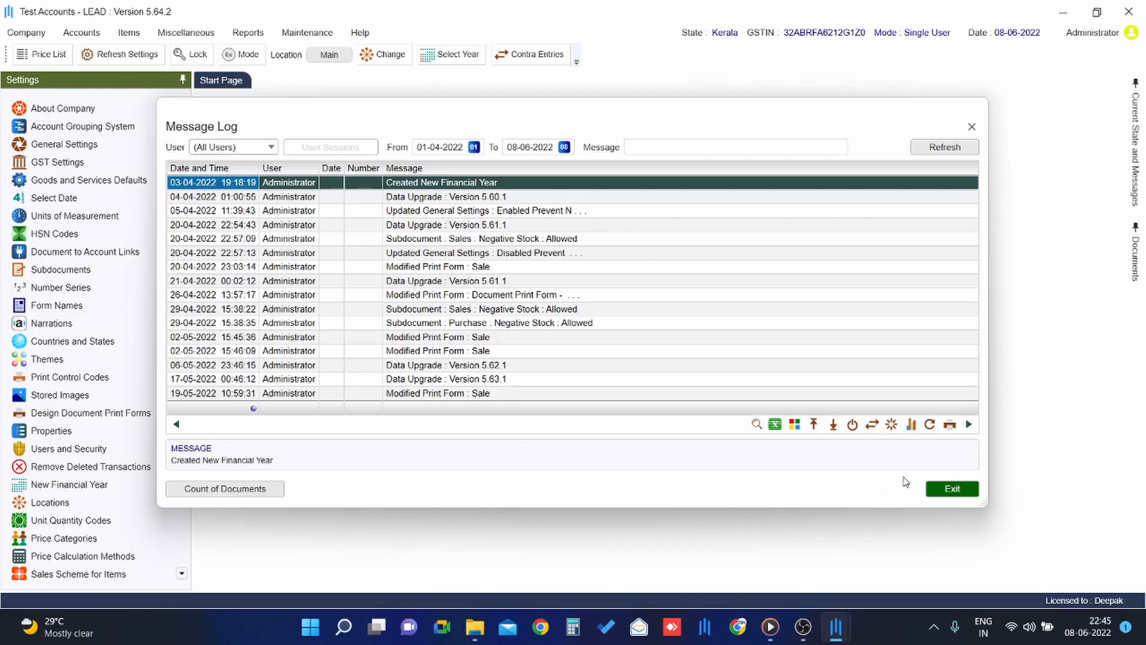
click(952, 487)
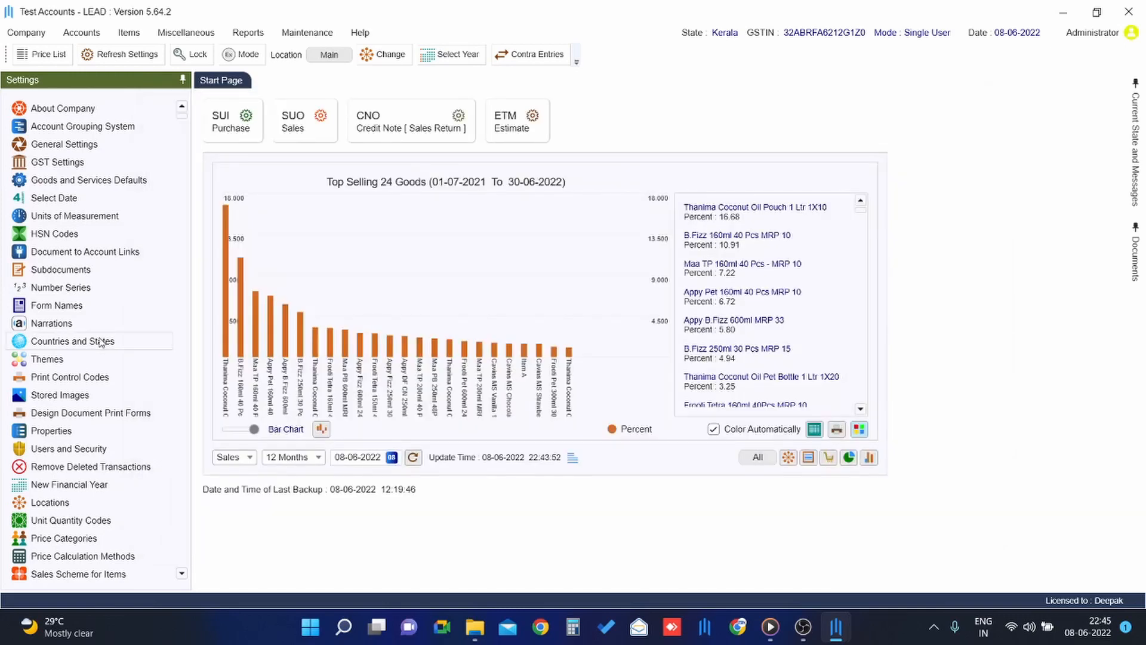
- Look through the whole settings list, including Themes and Locations
click(60, 360)
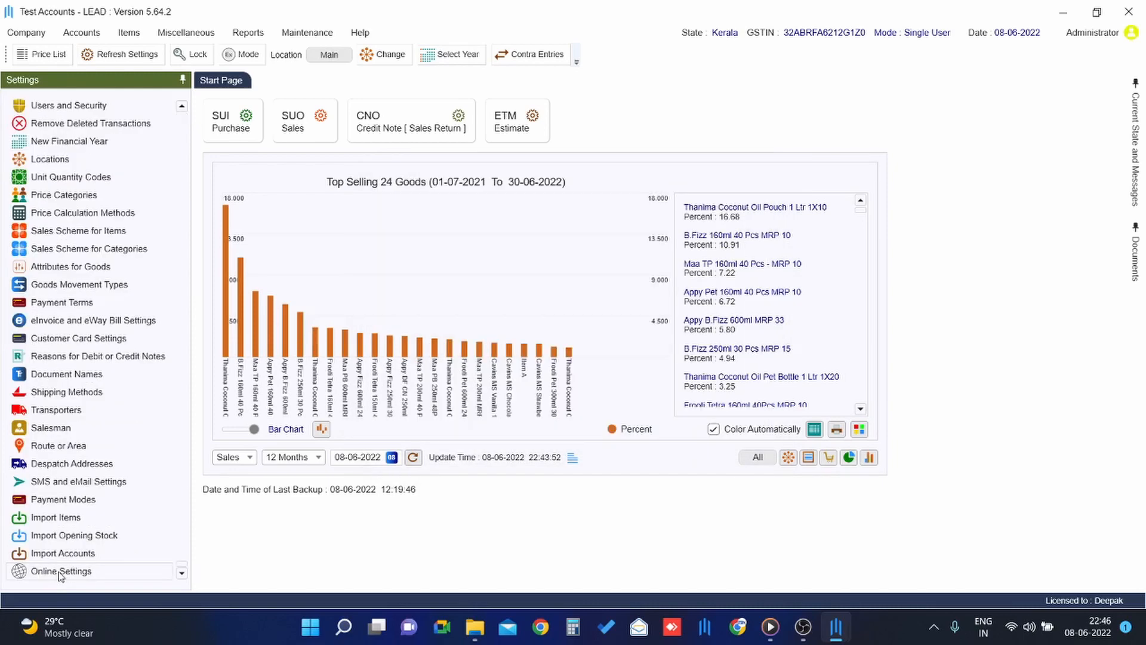
scroll(59, 575, up, 2)
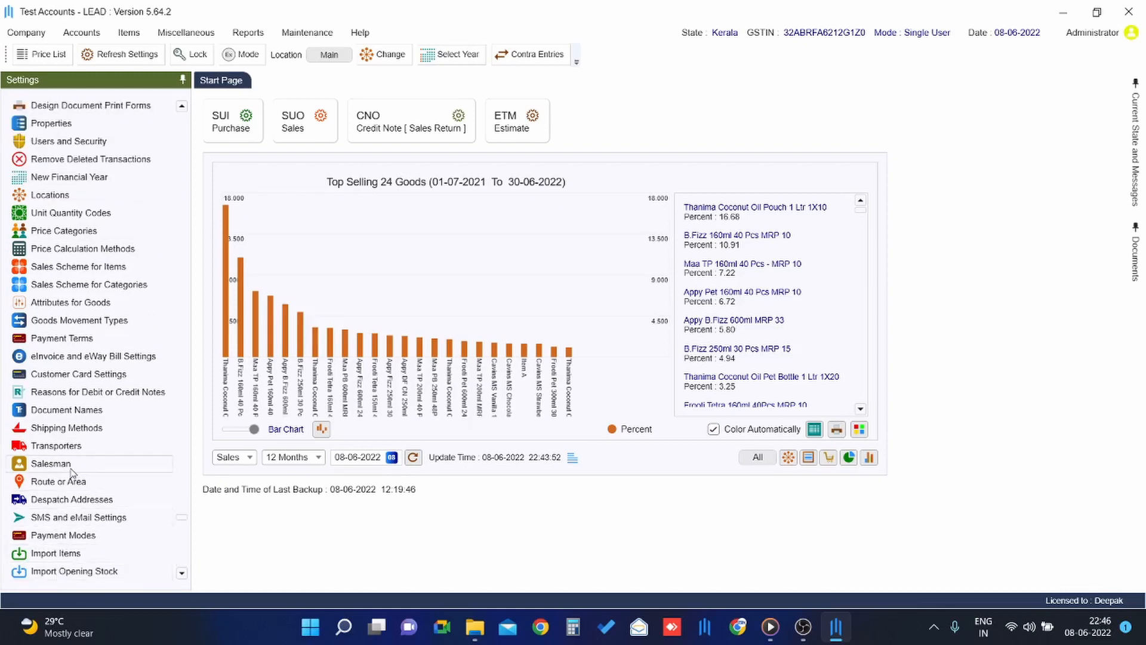
scroll(71, 473, up, 4)
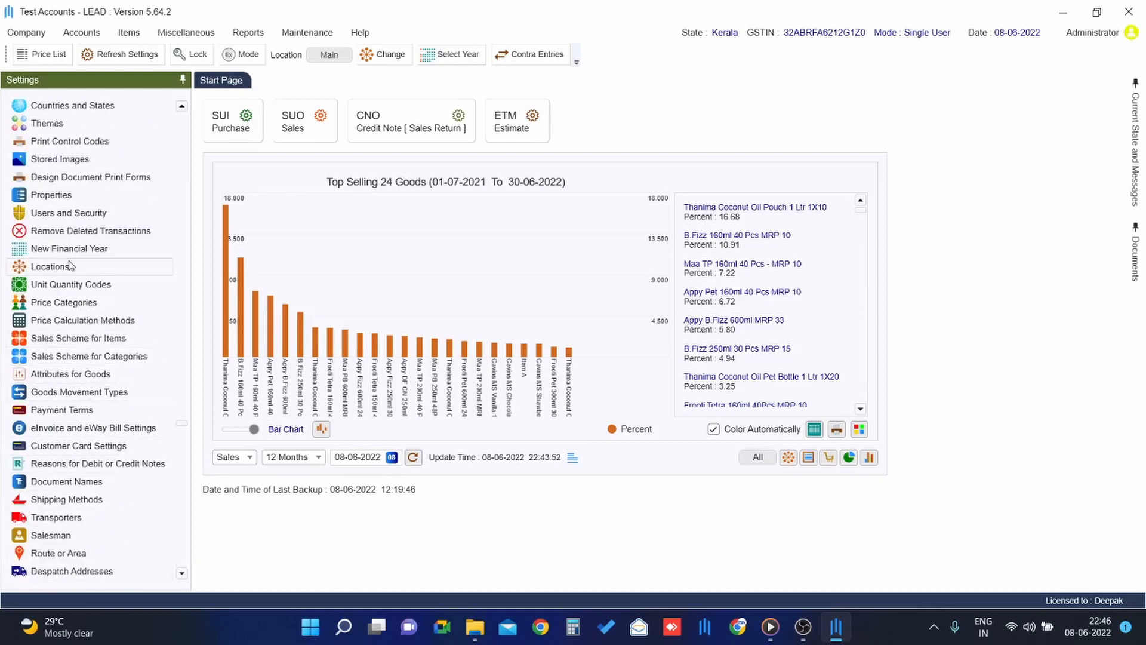
click(51, 266)
click(686, 418)
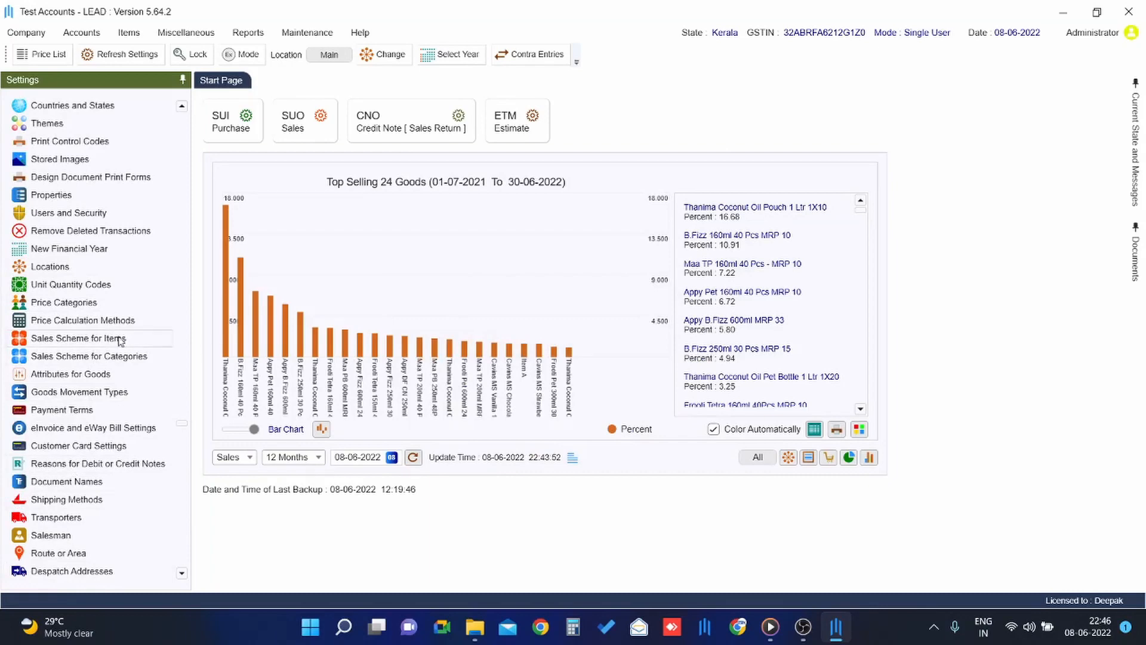
scroll(98, 271, down, 2)
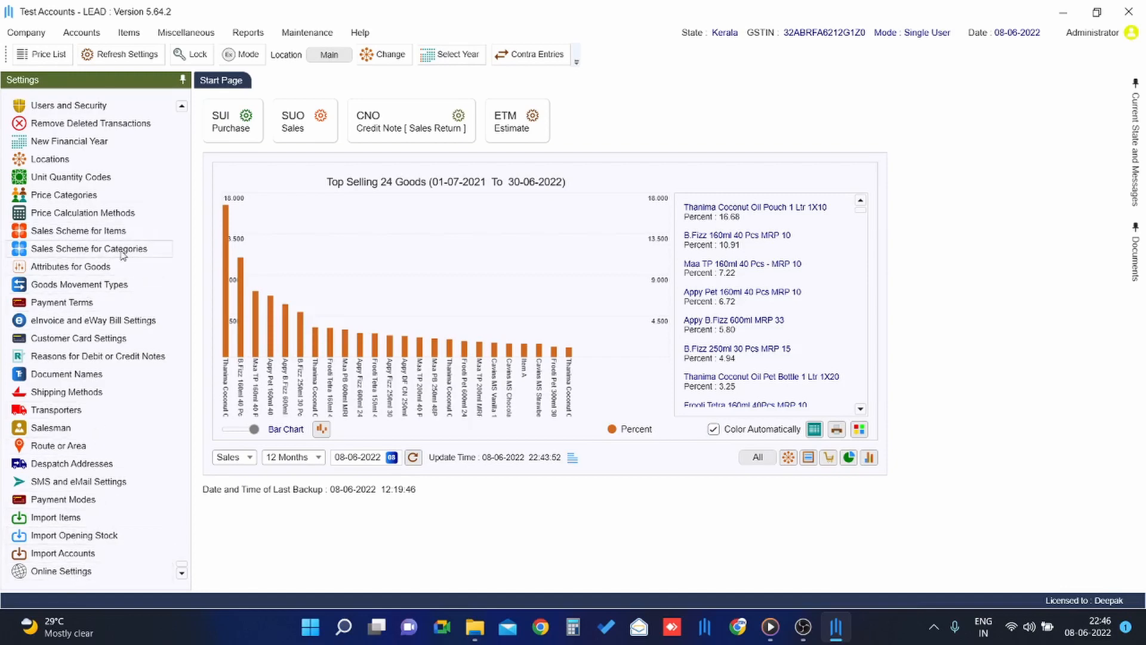
scroll(124, 255, up, 6)
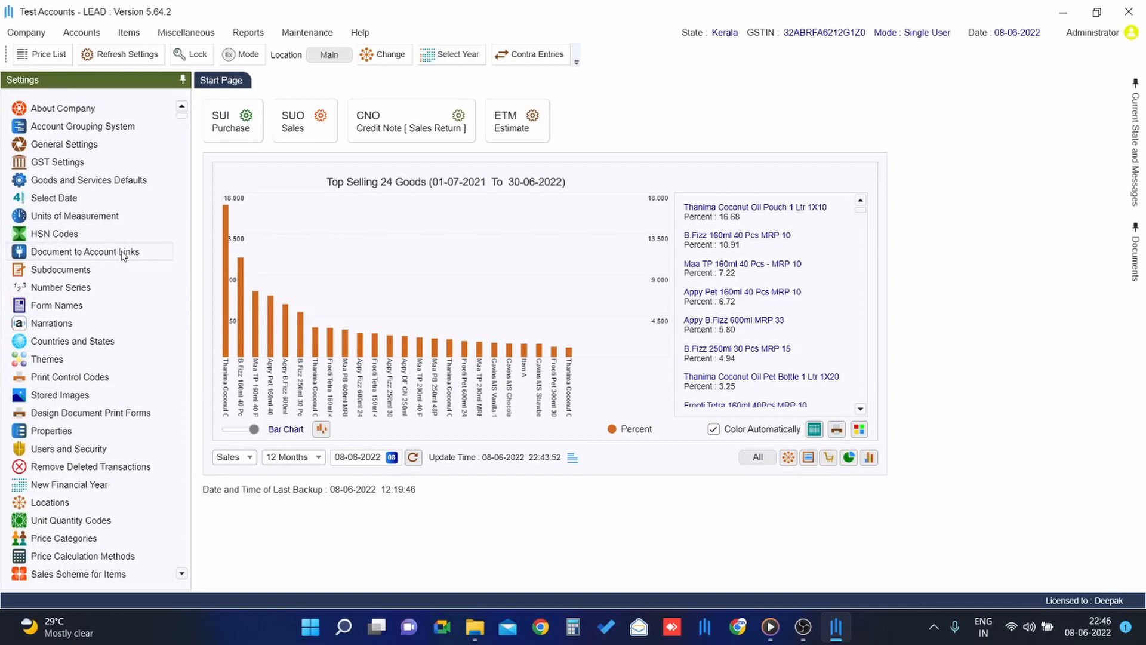
- Replace the settings list with the list of document types and display the Sales document counts
click(183, 80)
click(1140, 270)
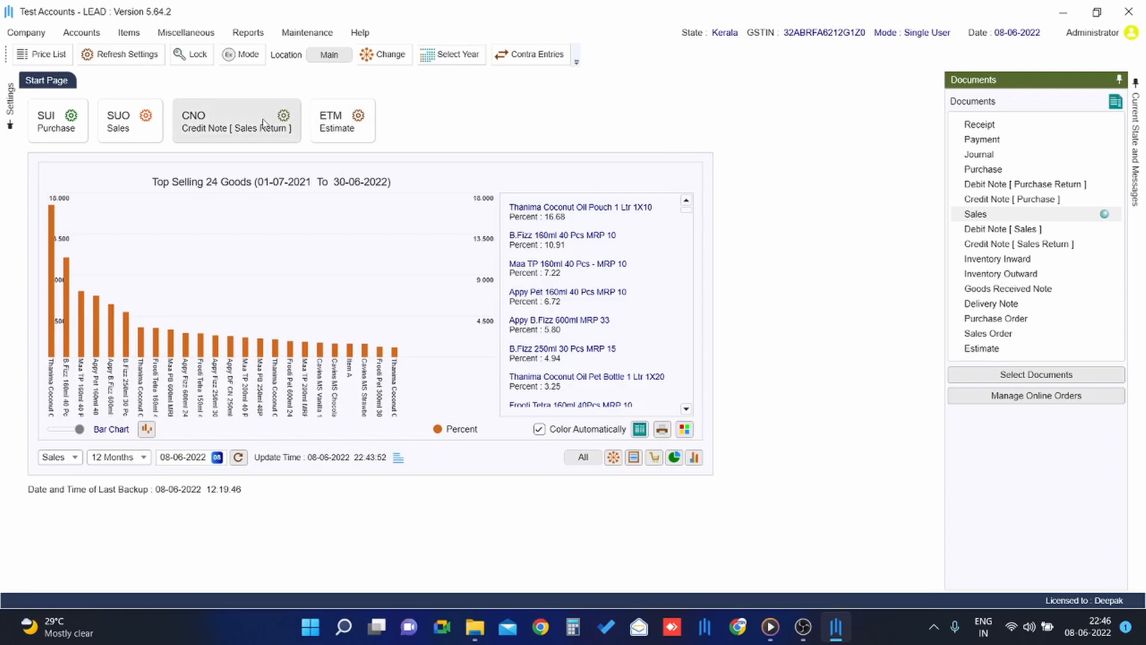
mouse_move(147, 118)
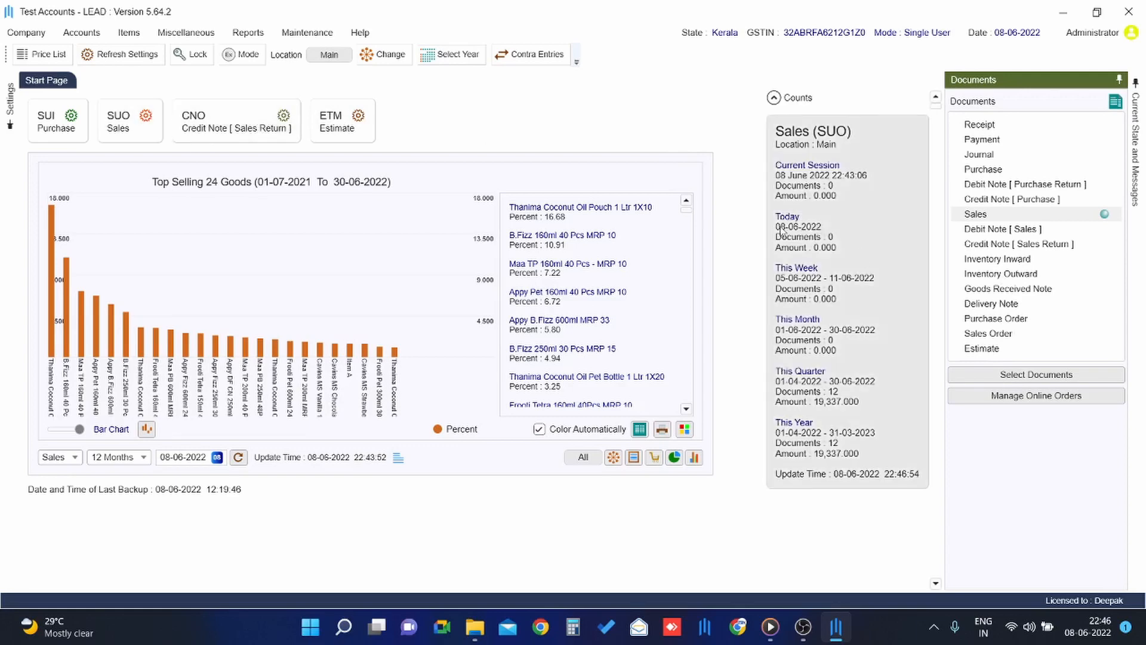
- Collapse the Sales document counts and hide the list of document types
click(774, 97)
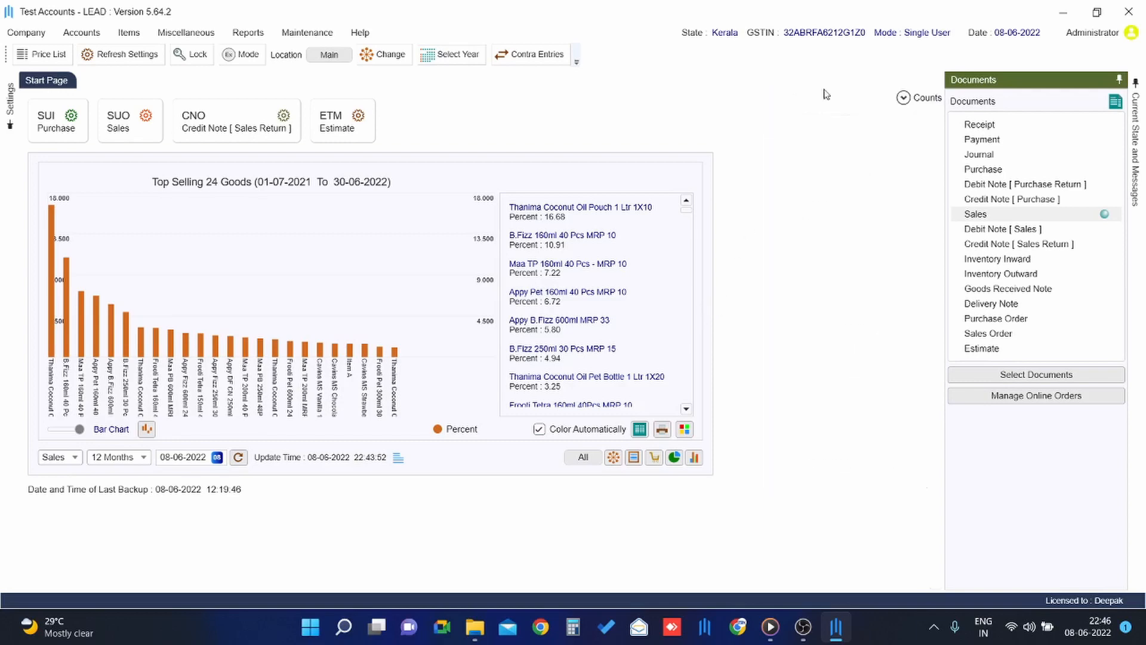
click(1120, 79)
- View the company's list of accounts and close it
click(29, 33)
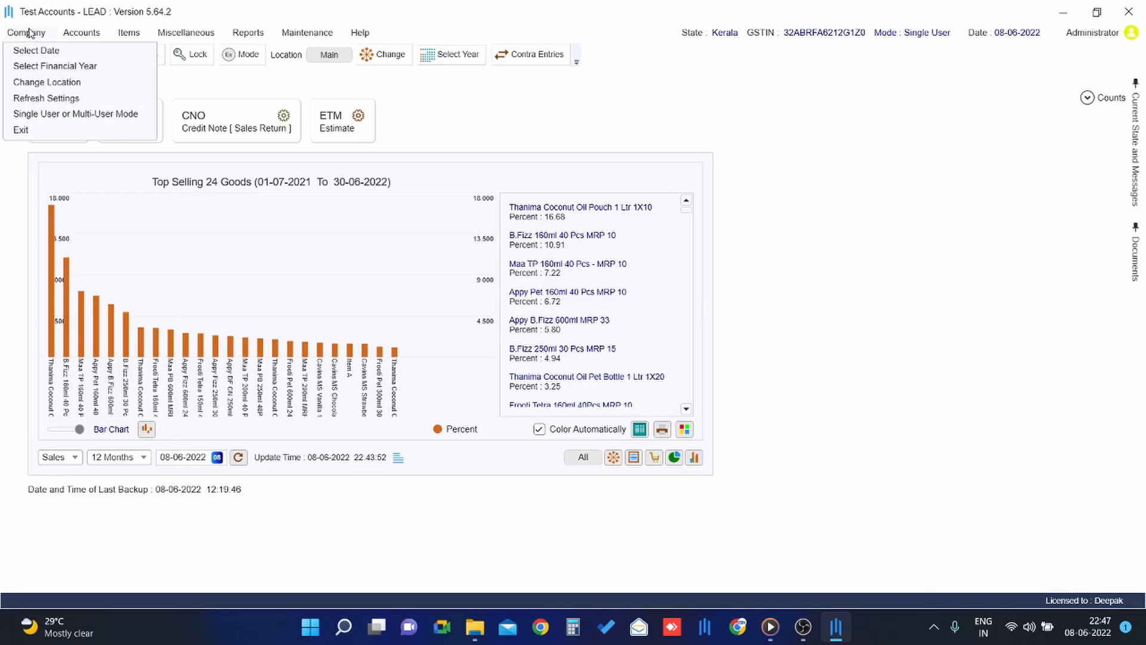
click(70, 34)
click(70, 34)
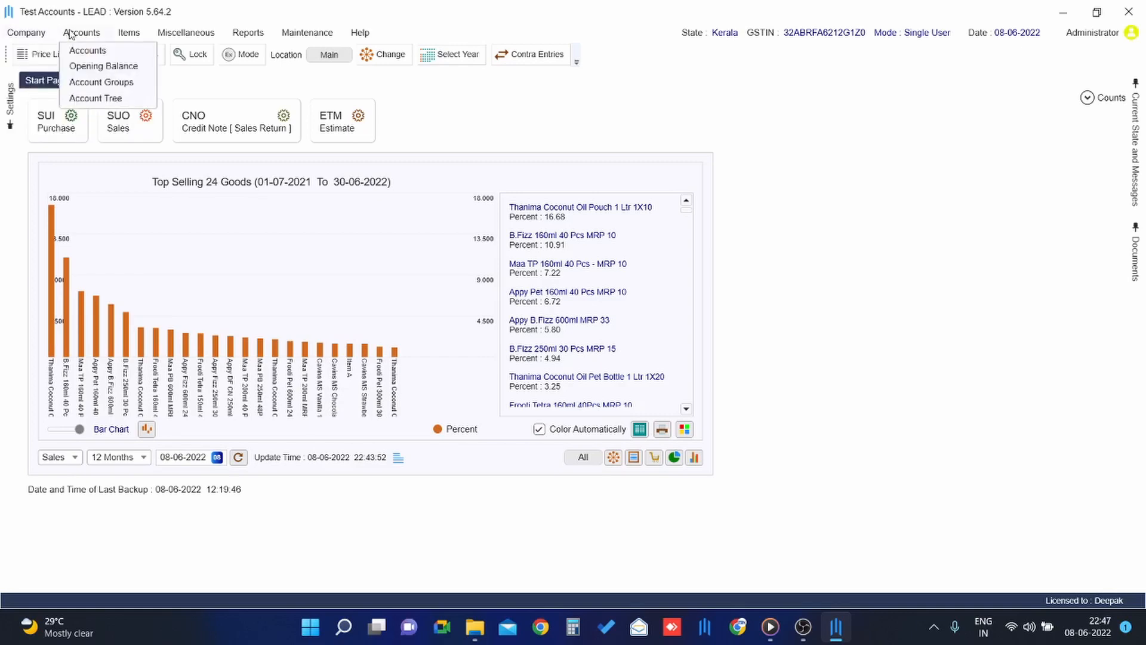
click(77, 50)
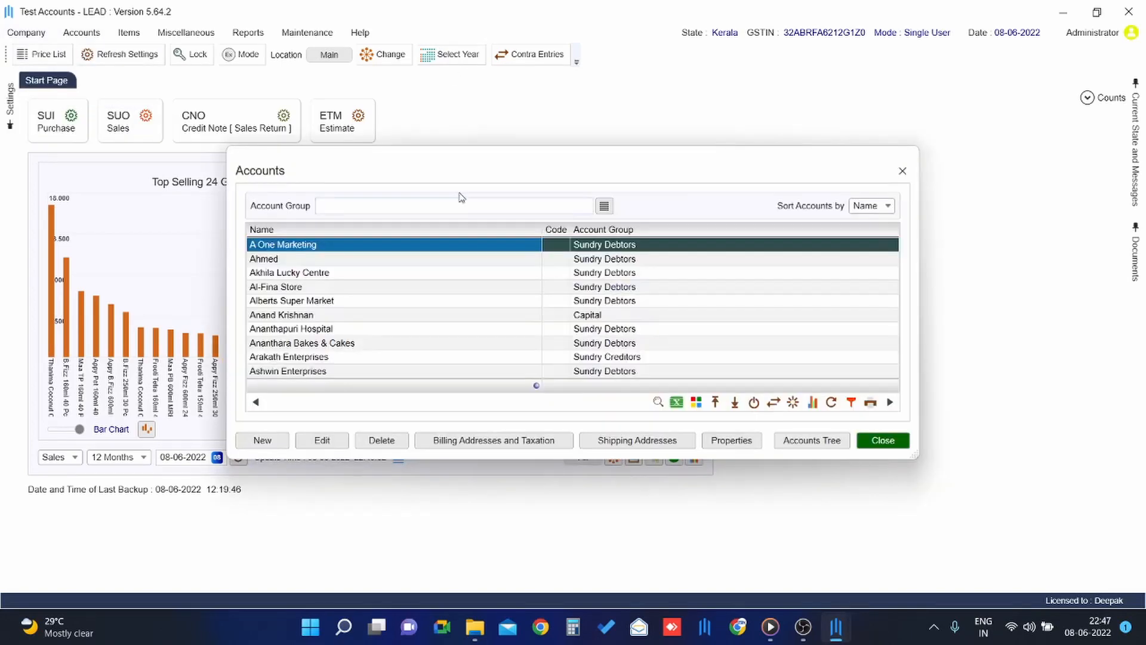
click(884, 442)
- View the list of items and close it
click(128, 32)
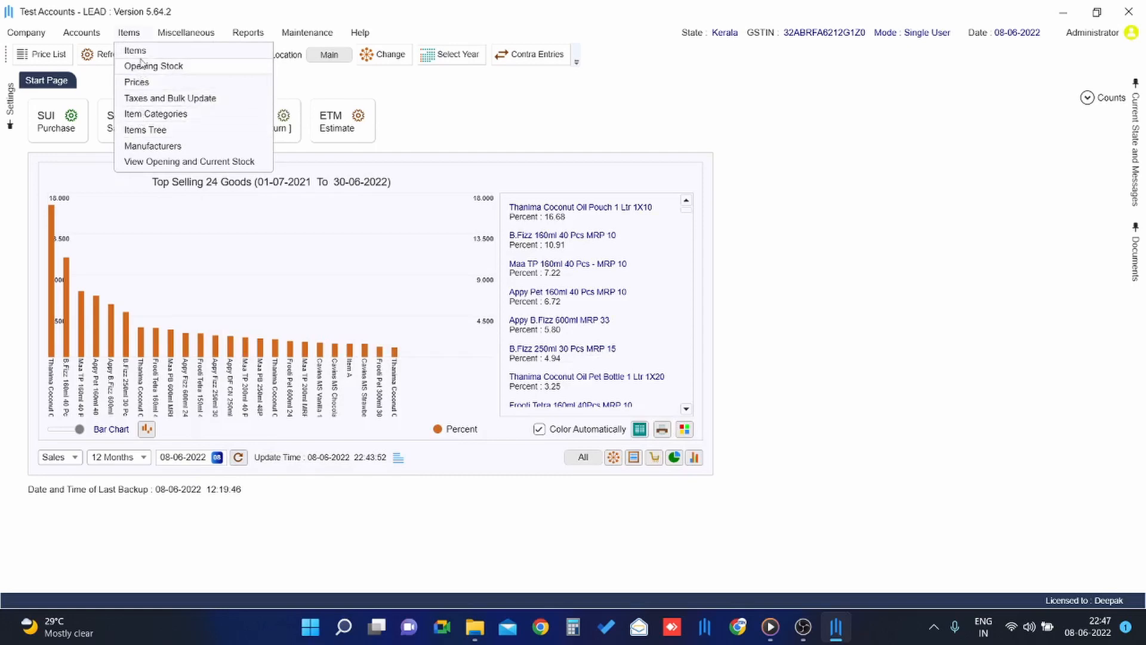
click(135, 51)
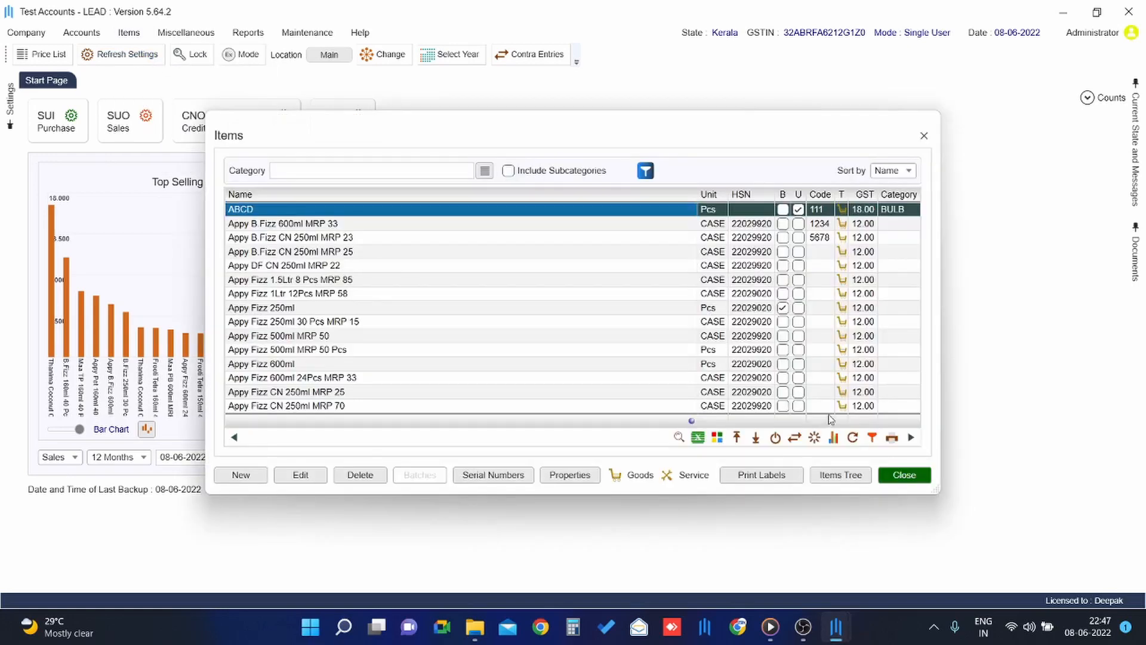
click(884, 474)
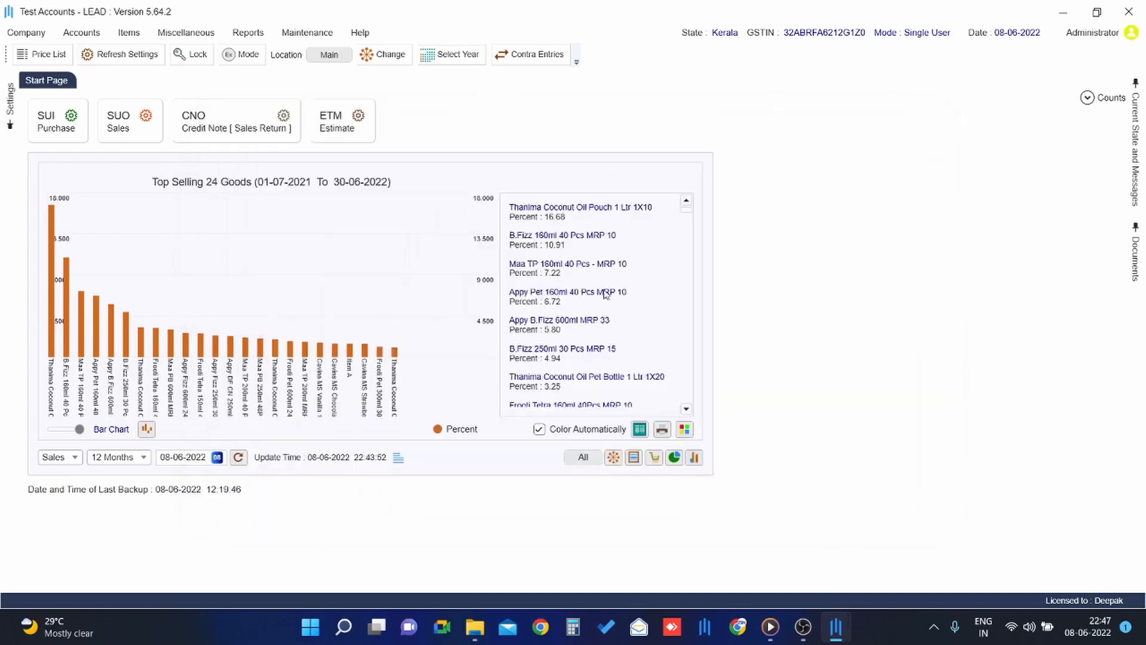
click(200, 36)
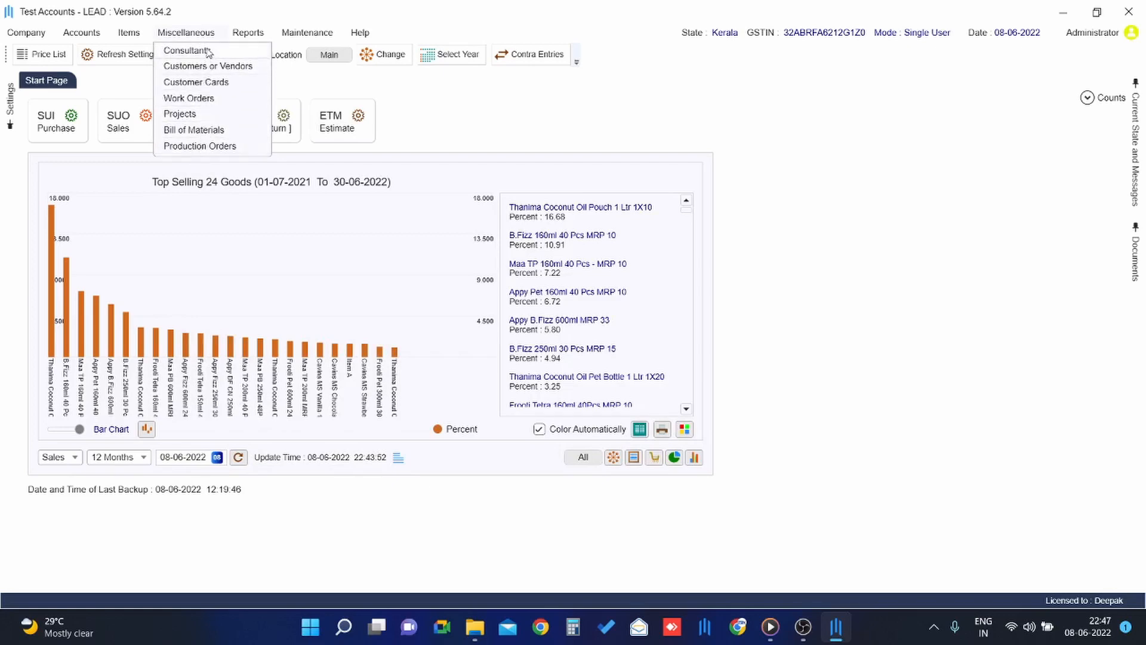
mouse_move(238, 38)
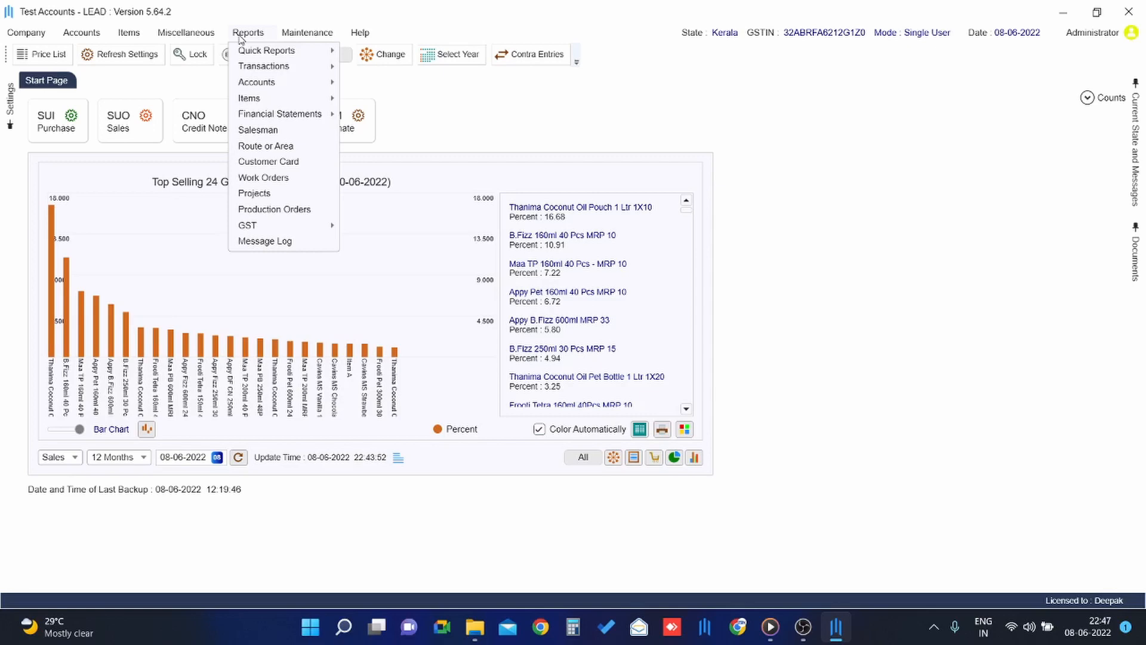
mouse_move(251, 95)
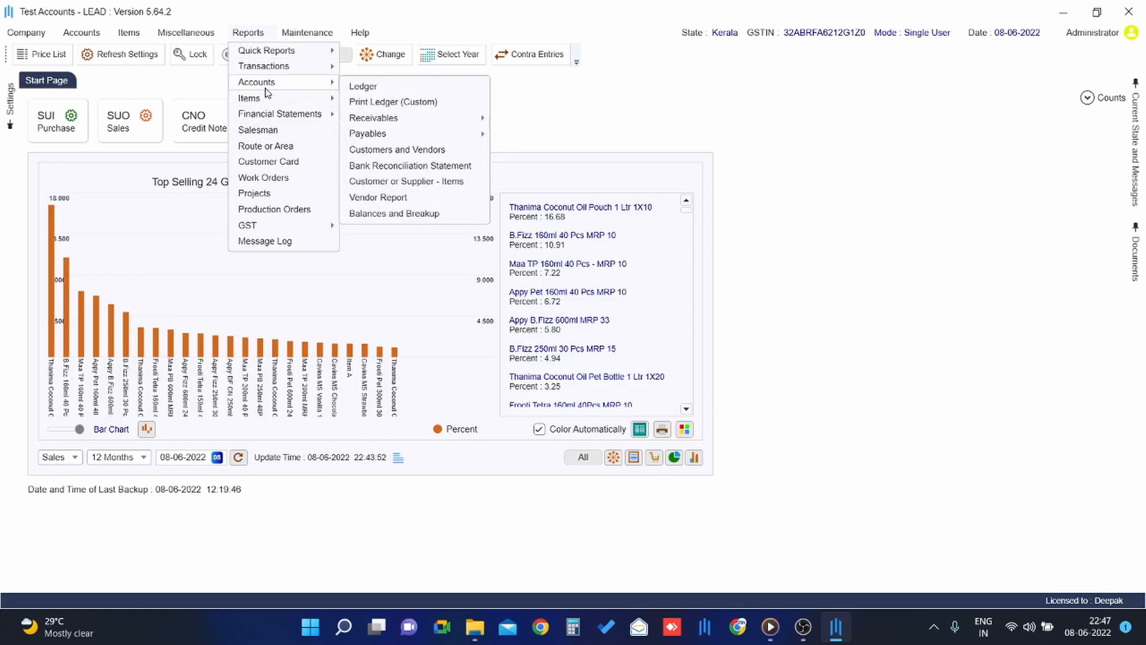
click(600, 120)
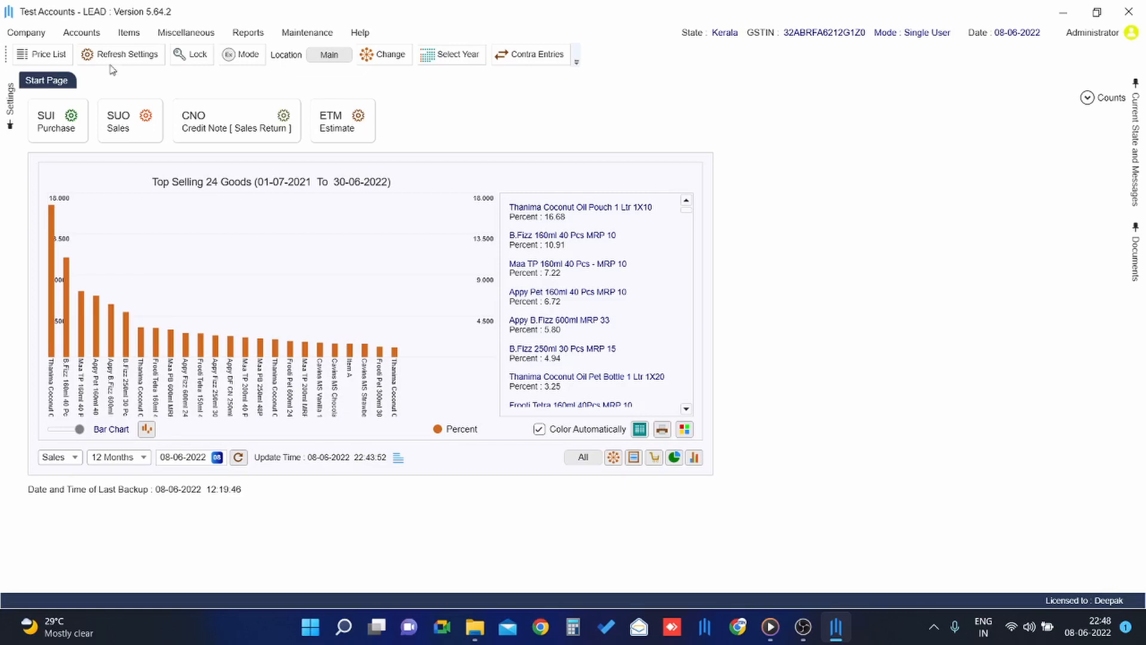
- Create and save a new account named Customer1 in the Sundry Debtors account group
click(93, 37)
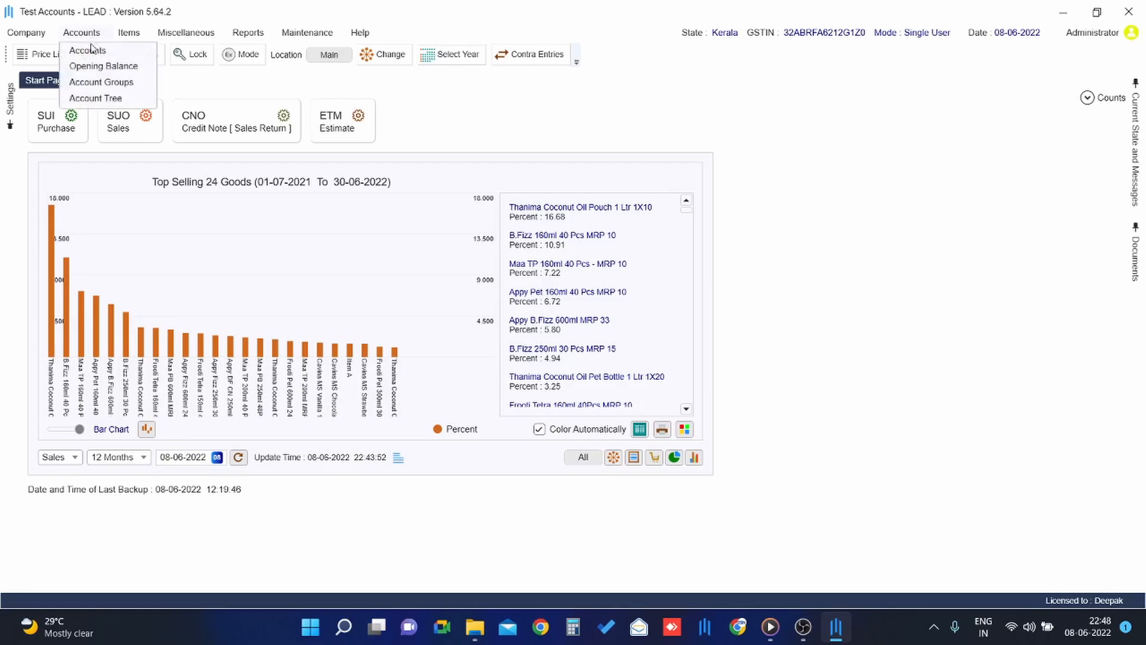
click(89, 50)
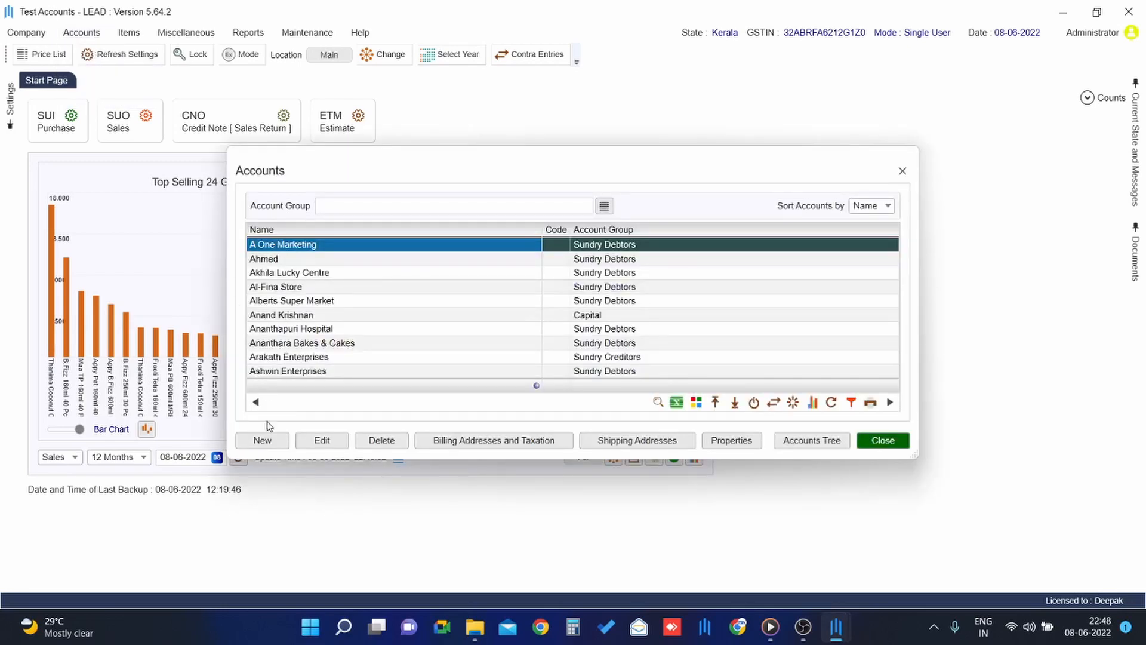
click(268, 441)
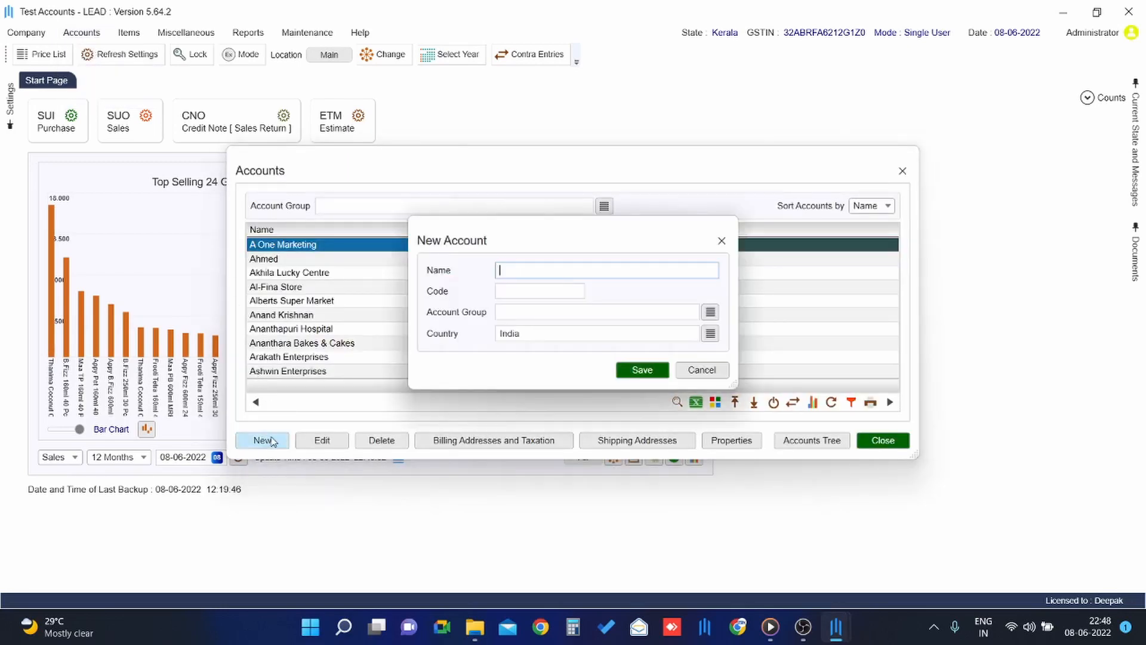
text(Customer)
key(Tab)
key(Tab)
text(SUNDRY)
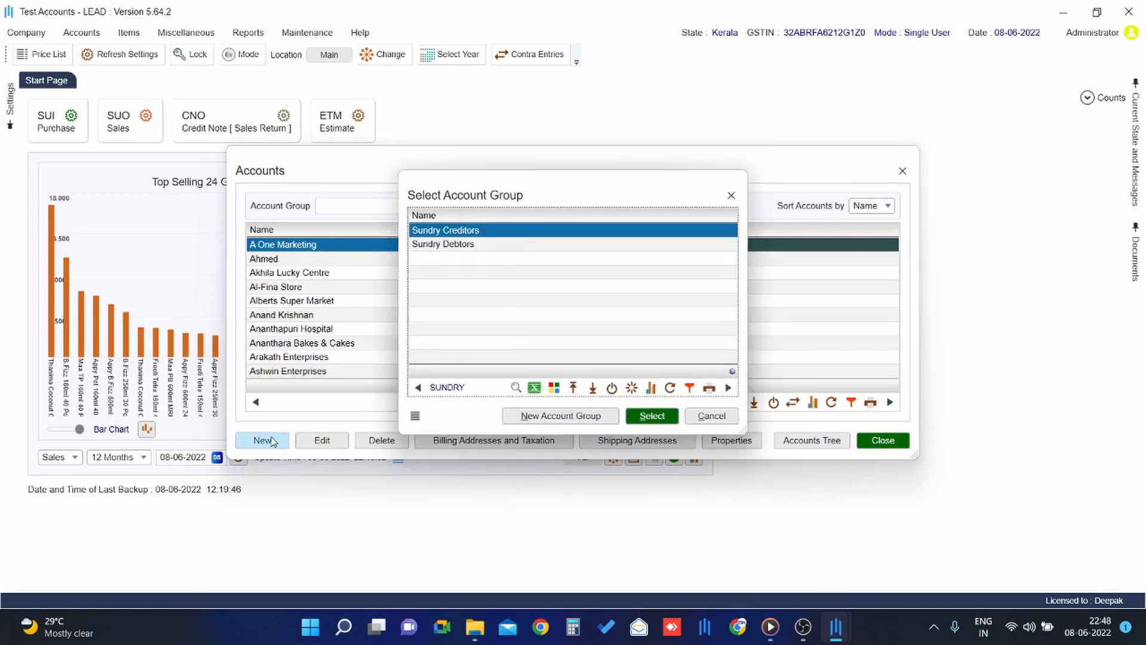
key(Down)
key(Return)
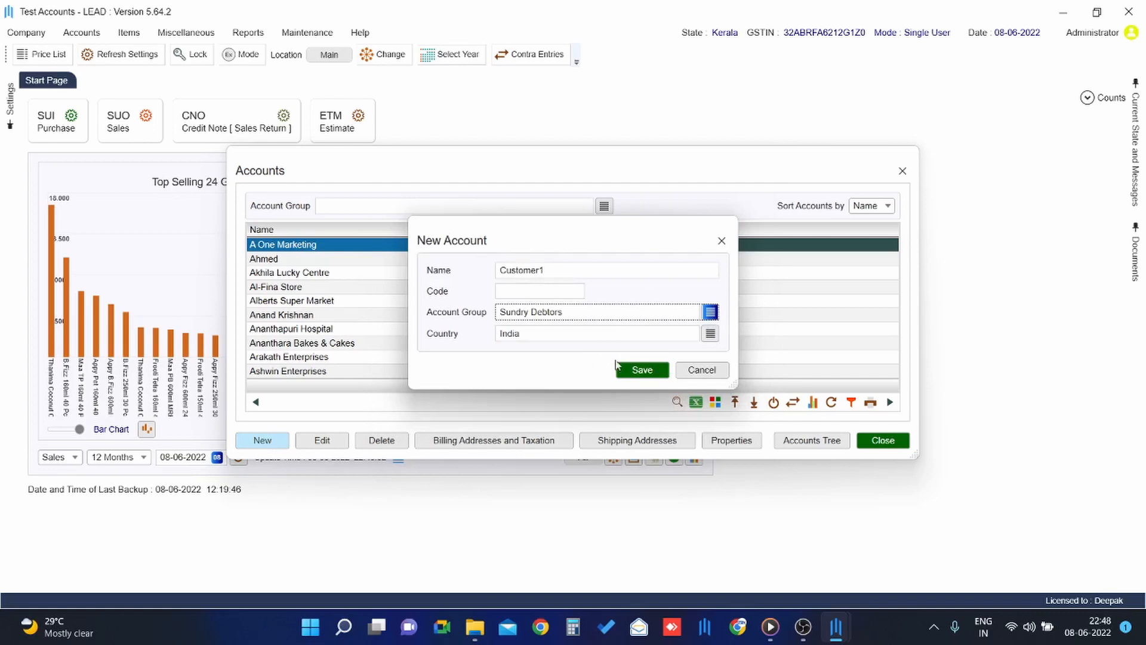
click(622, 371)
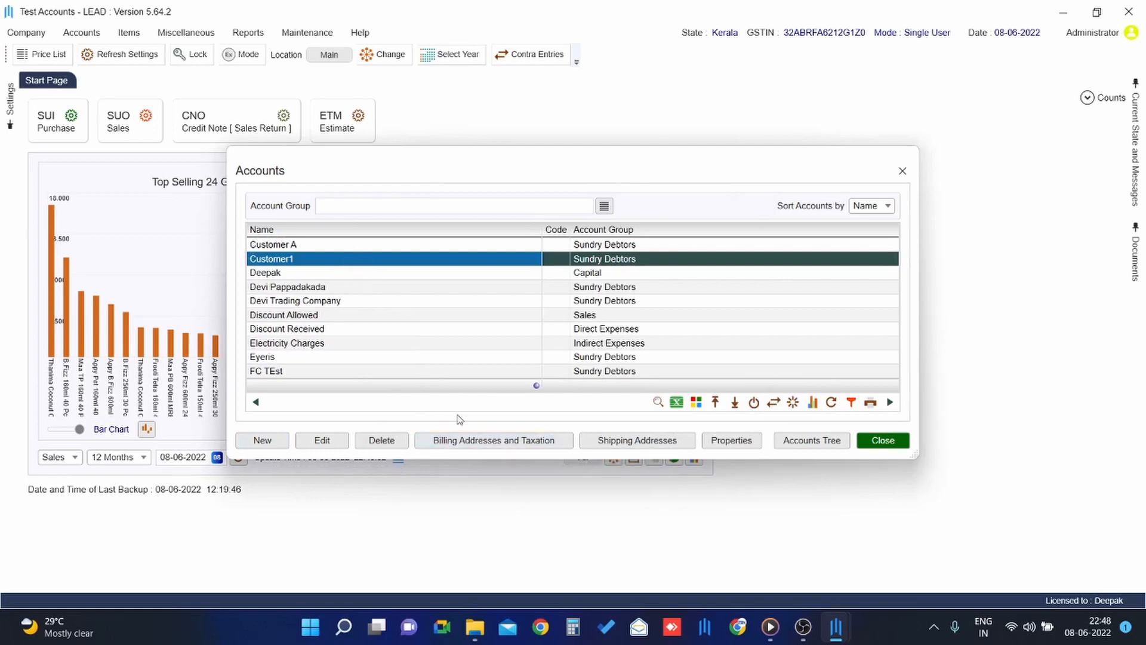
- Add a billing address to the Customer1 account, filling in both address lines and the e-mail, and save it
click(476, 443)
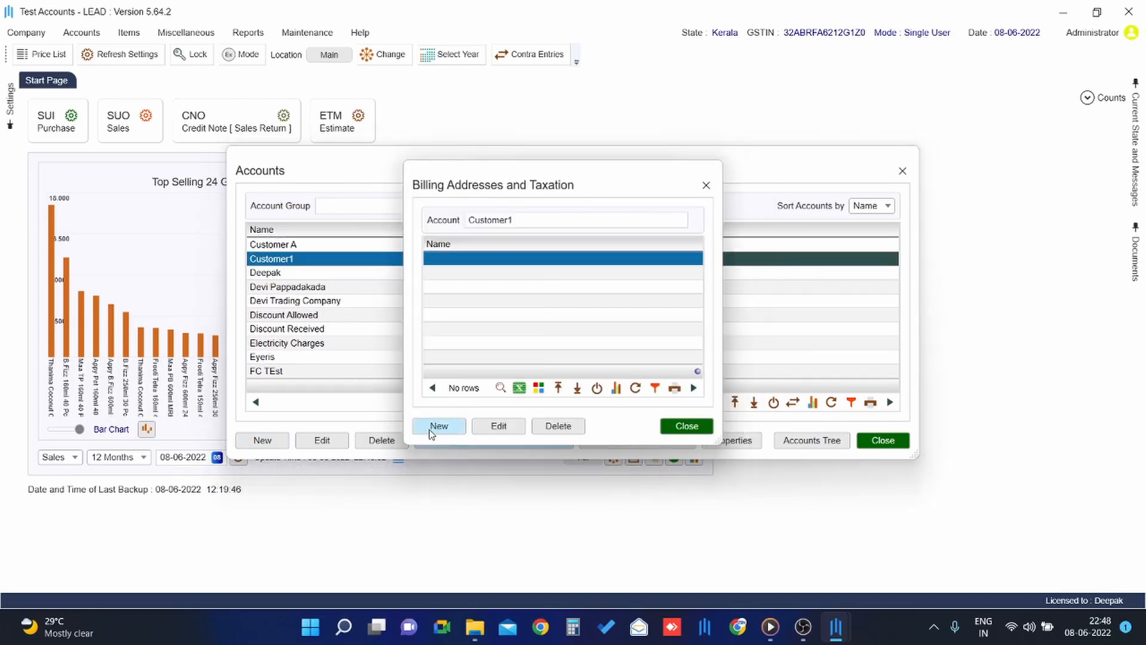
click(431, 429)
click(349, 219)
text(sdfdf)
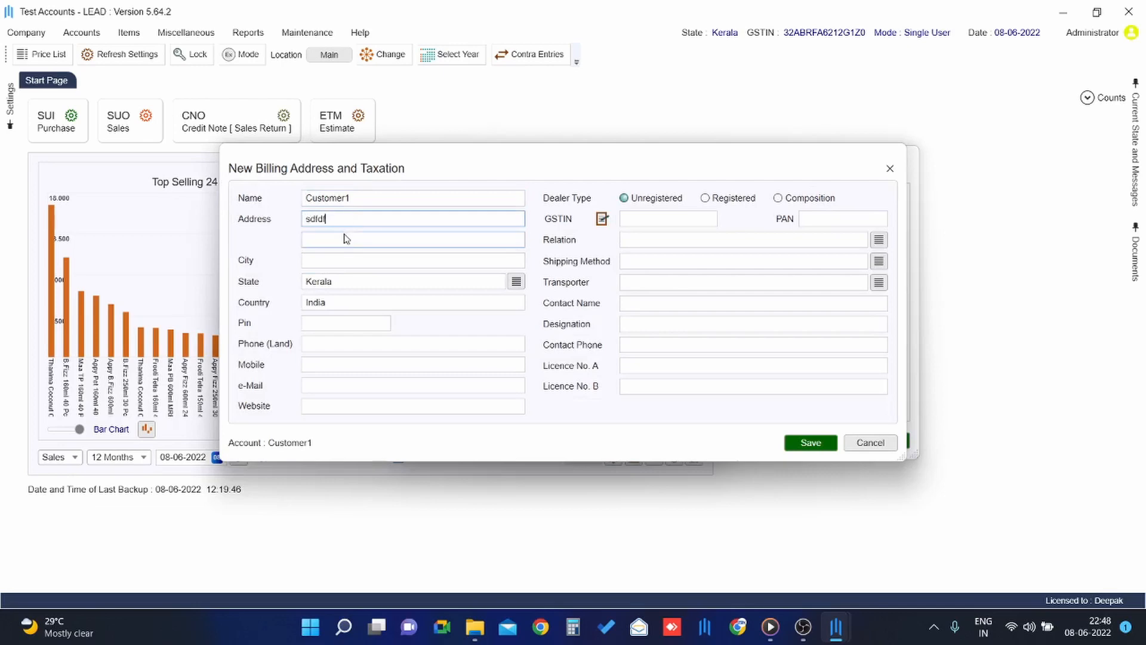
click(347, 238)
text(asdsad)
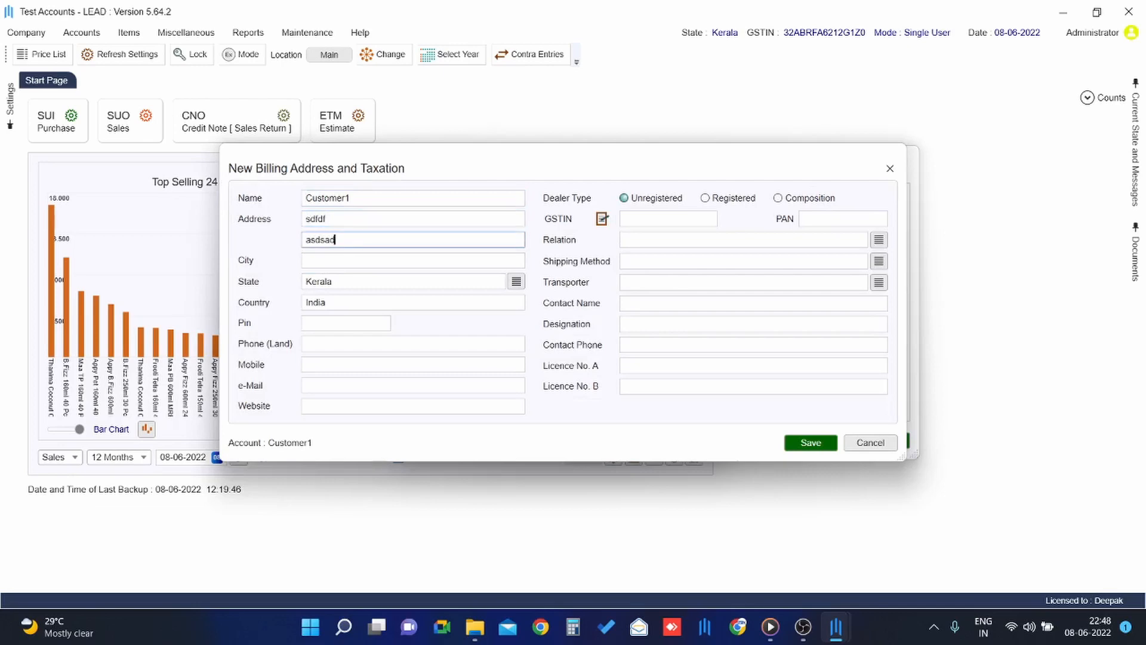
click(326, 384)
text(asdsd)
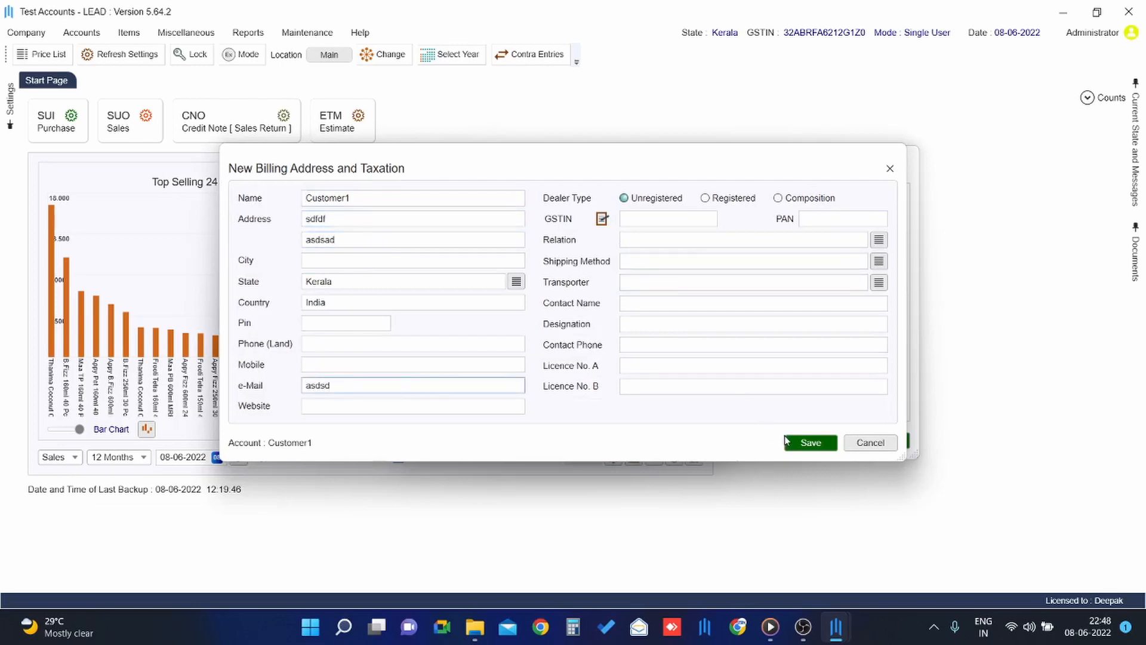
click(810, 443)
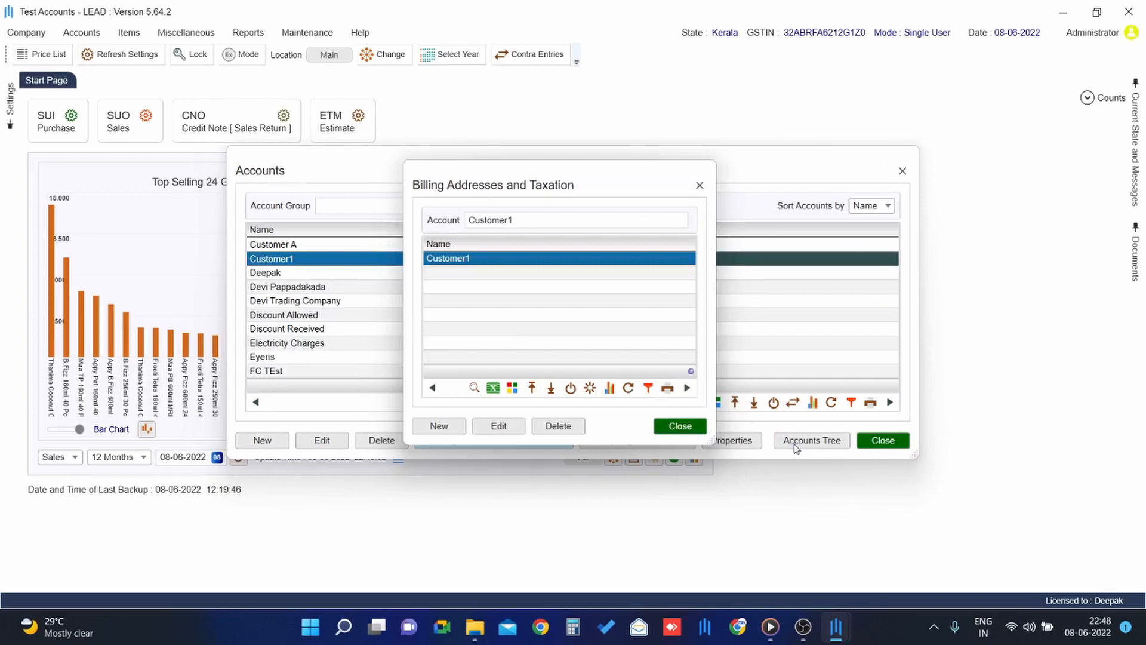
click(680, 426)
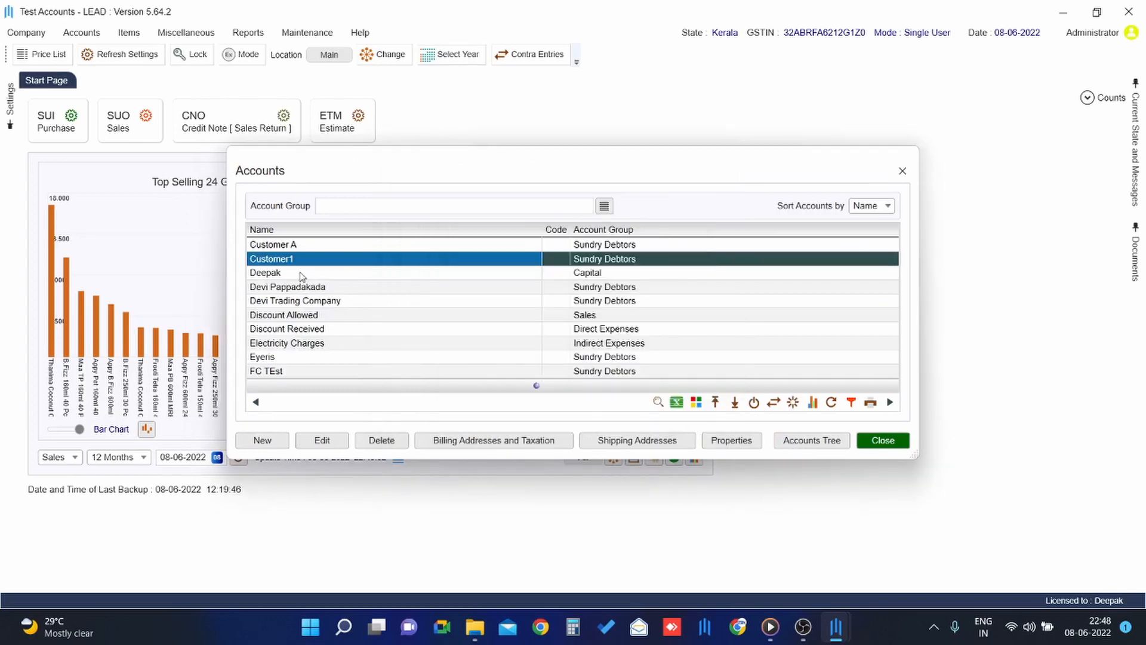
- View the editable details of the Customer1 account without saving and close the accounts list
click(330, 441)
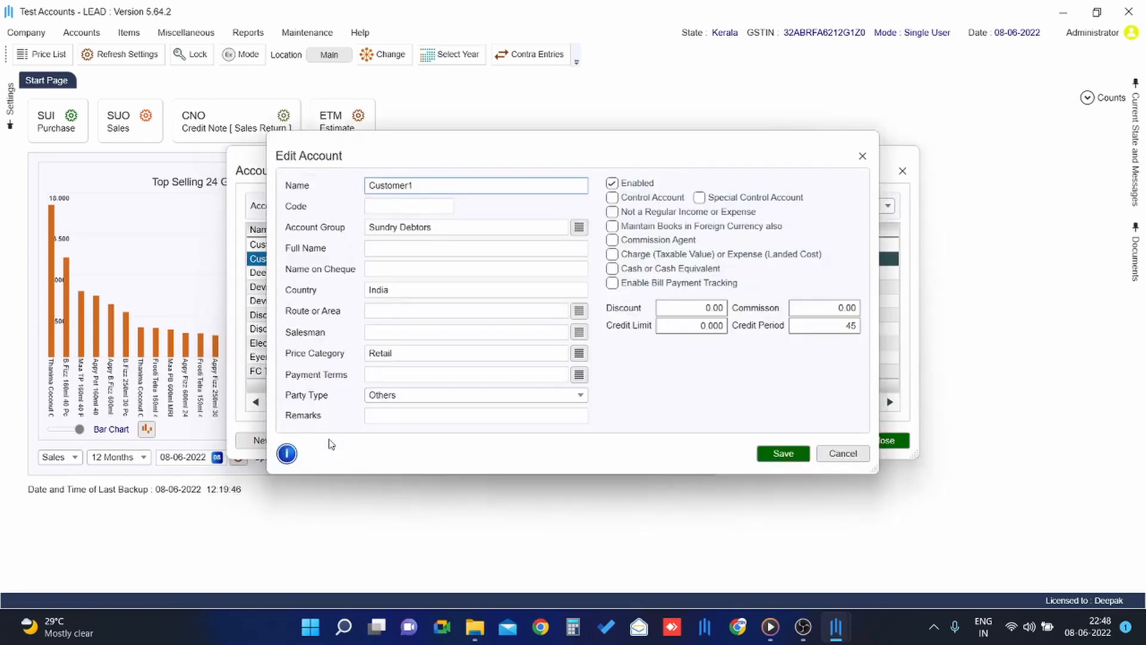
click(839, 454)
click(889, 440)
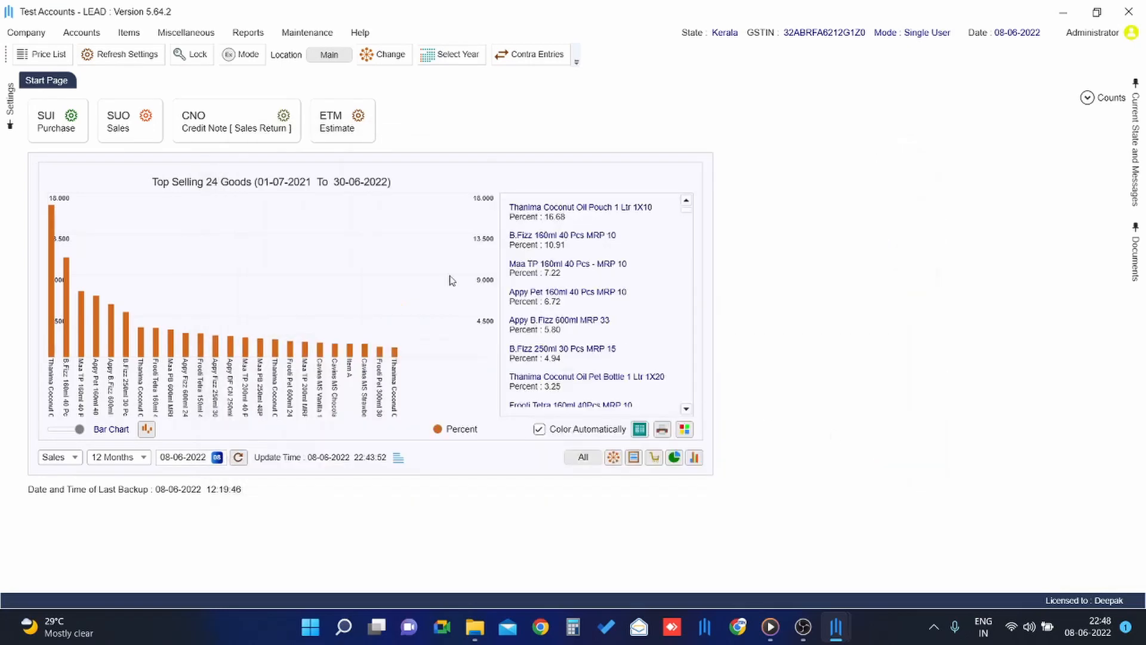
- Start a new item with the placeholder name asdasd and CASE as its unit of measurement
click(129, 33)
click(141, 53)
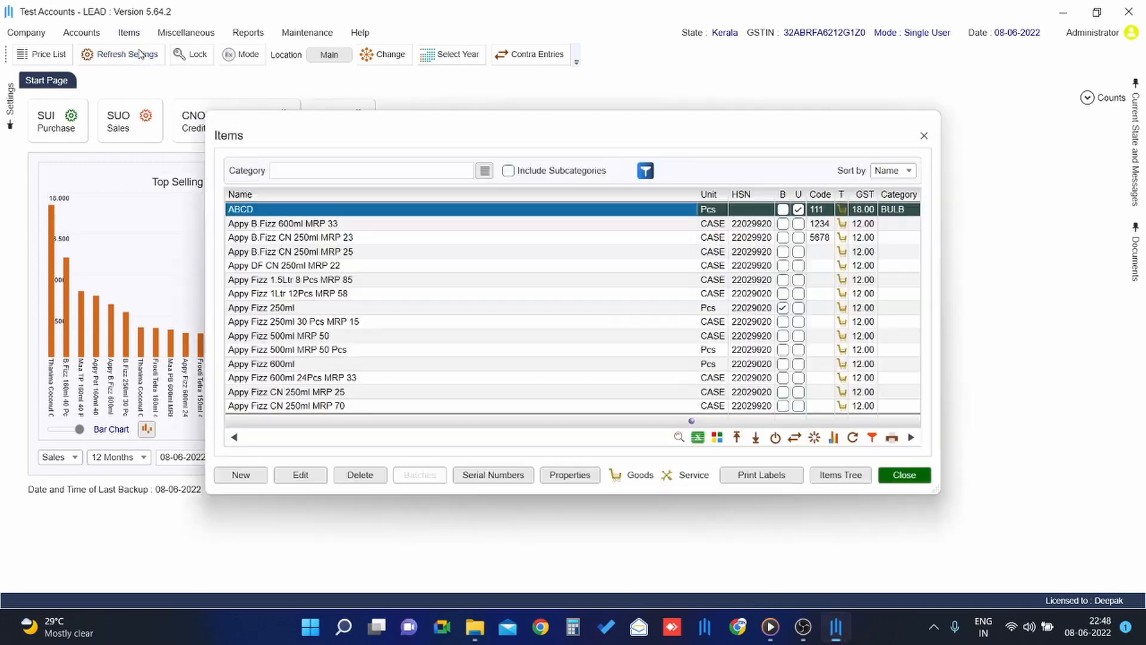
click(250, 477)
text(asdasd)
click(558, 253)
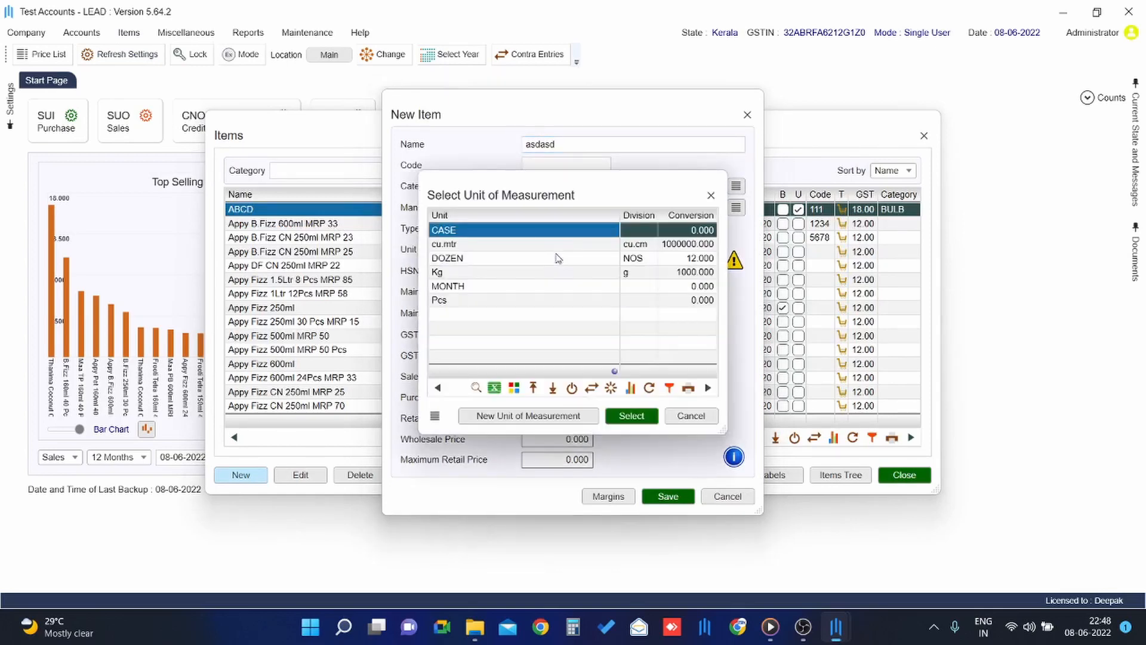
key(Return)
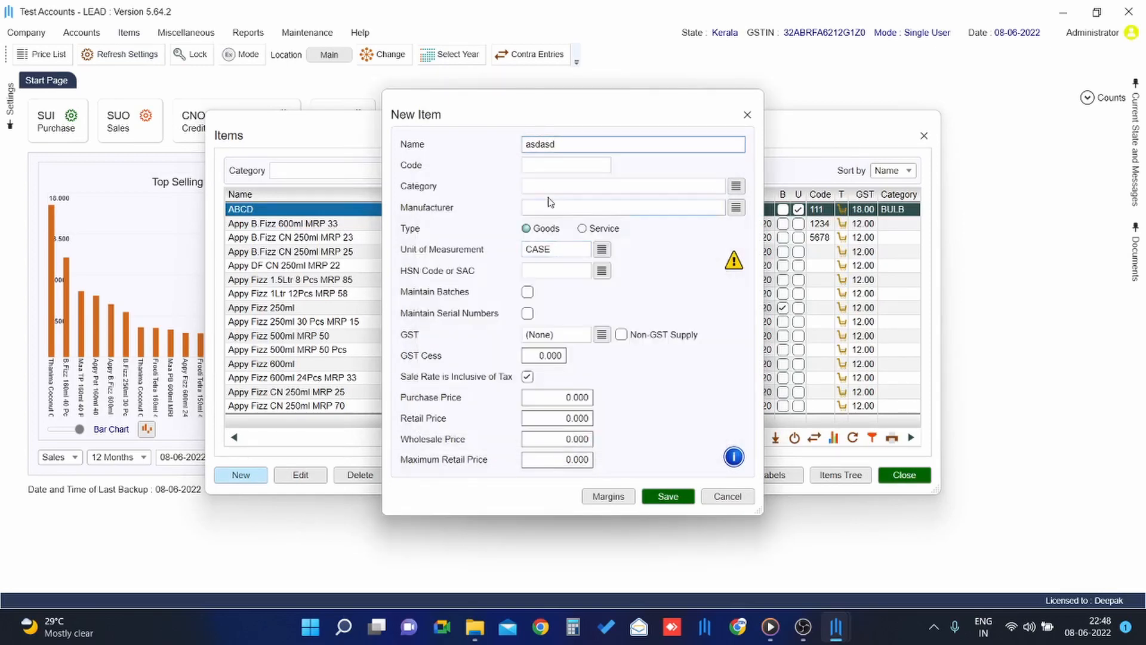
- Rename the new item to Chocolate, set its retail price to 110 and save it
drag(558, 146, 528, 148)
text(Chocolate)
key(Tab)
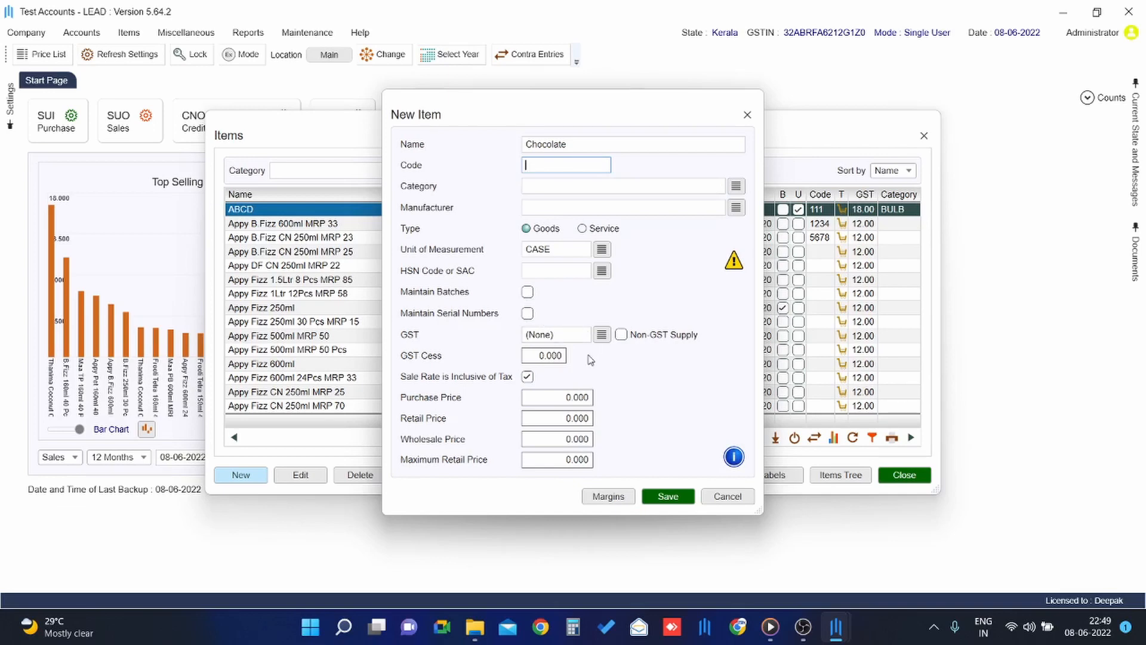
click(560, 417)
text(110)
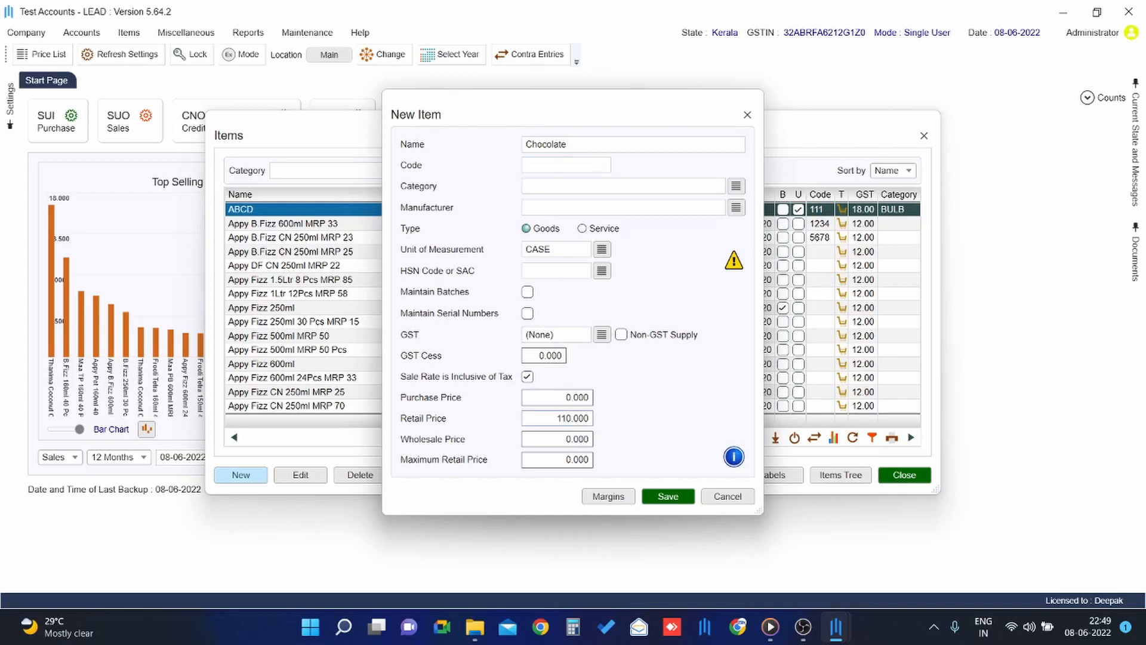
click(662, 498)
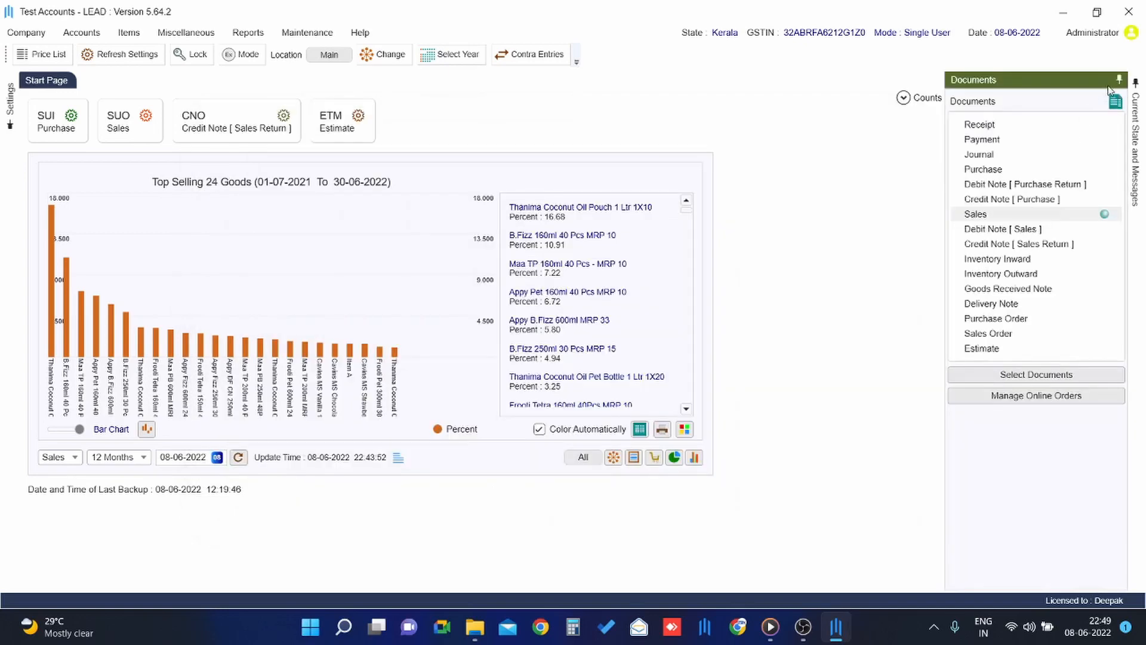
- Open the Sales documents and list the transactions for the whole year
click(1118, 81)
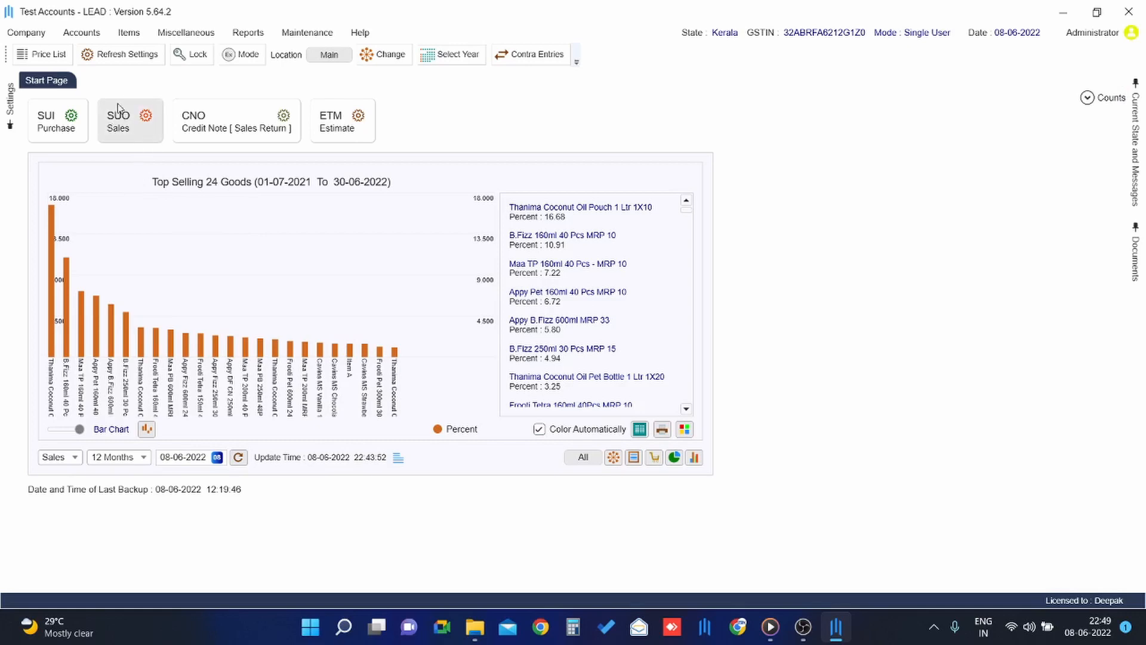
mouse_move(1137, 248)
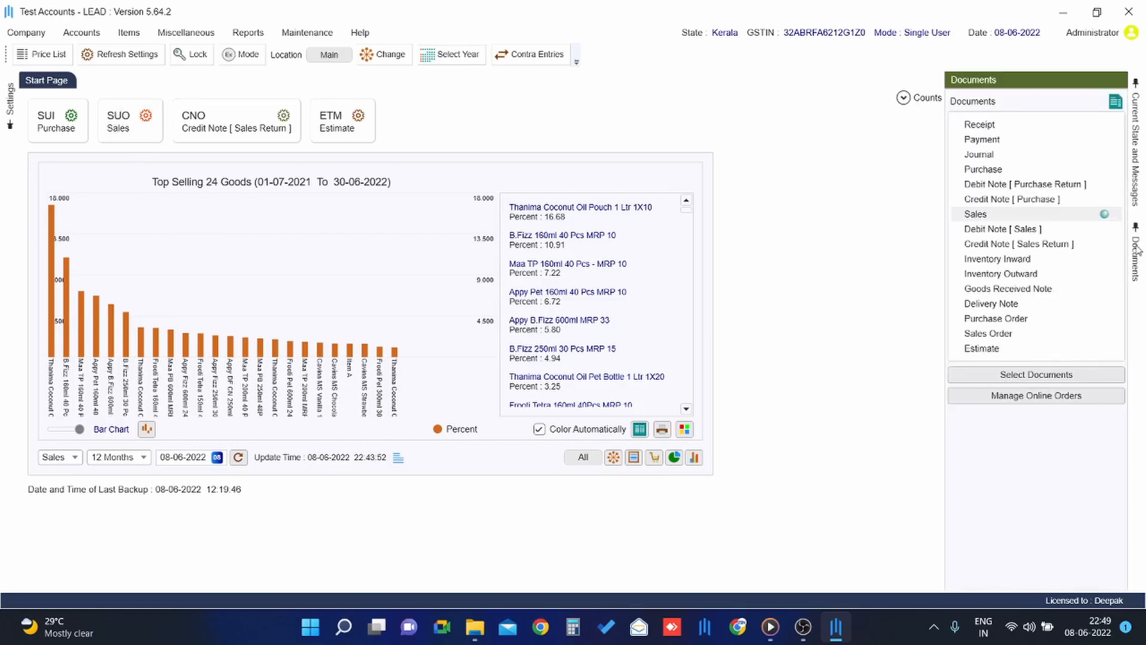
click(1002, 216)
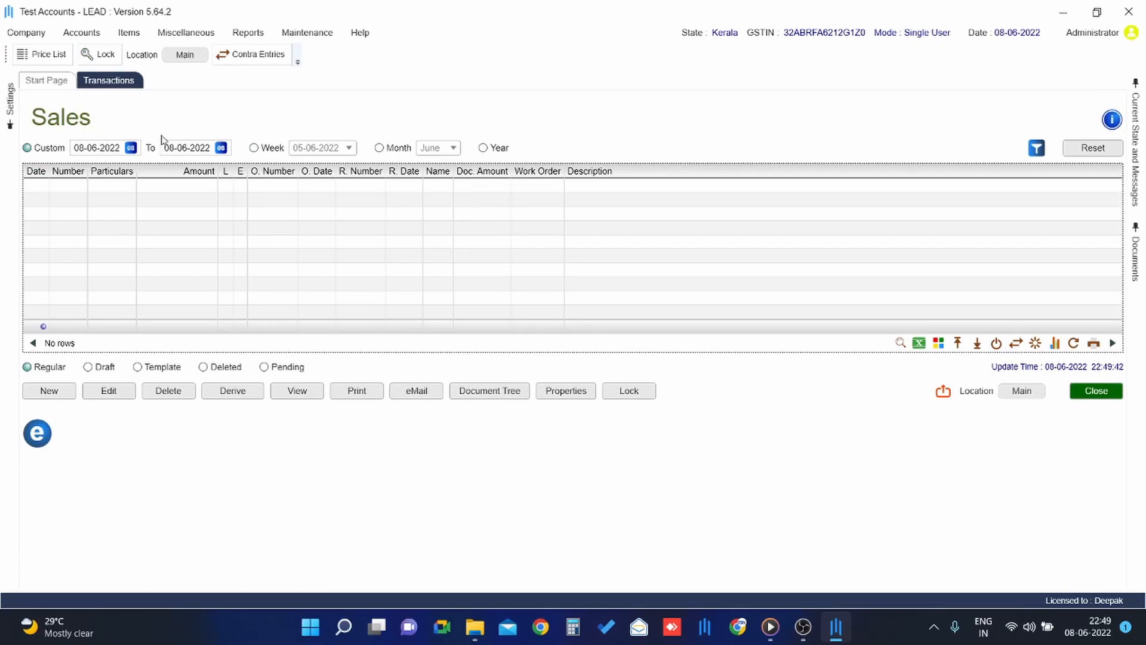
click(483, 148)
click(1086, 149)
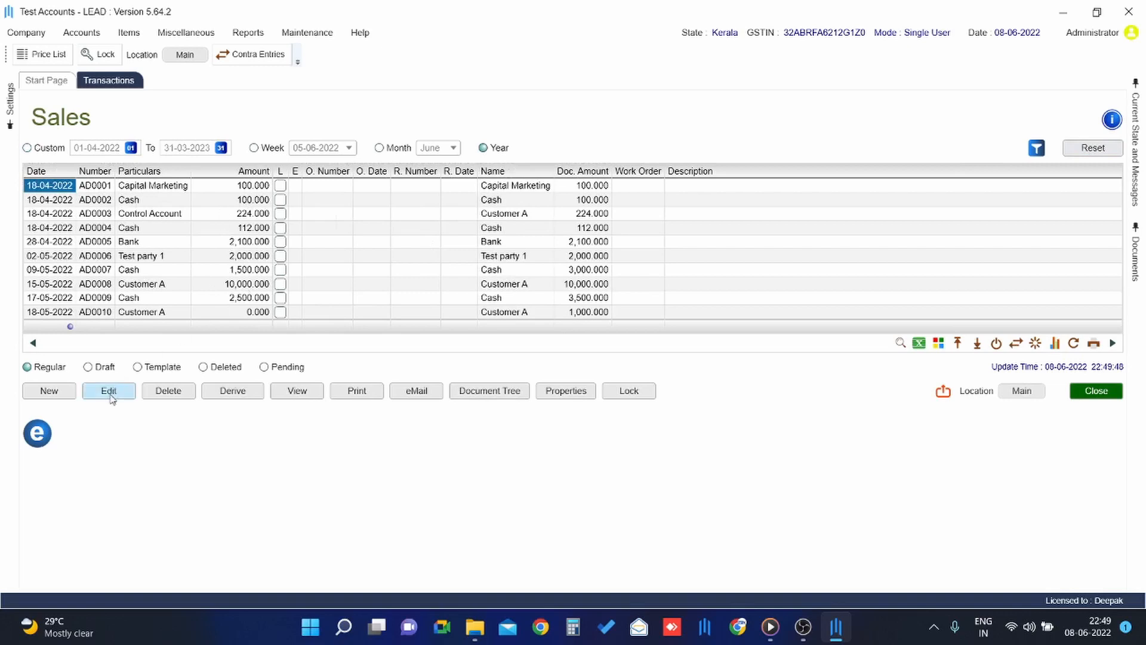
- Start a new sales document and select Capital Marketing as its party
click(135, 285)
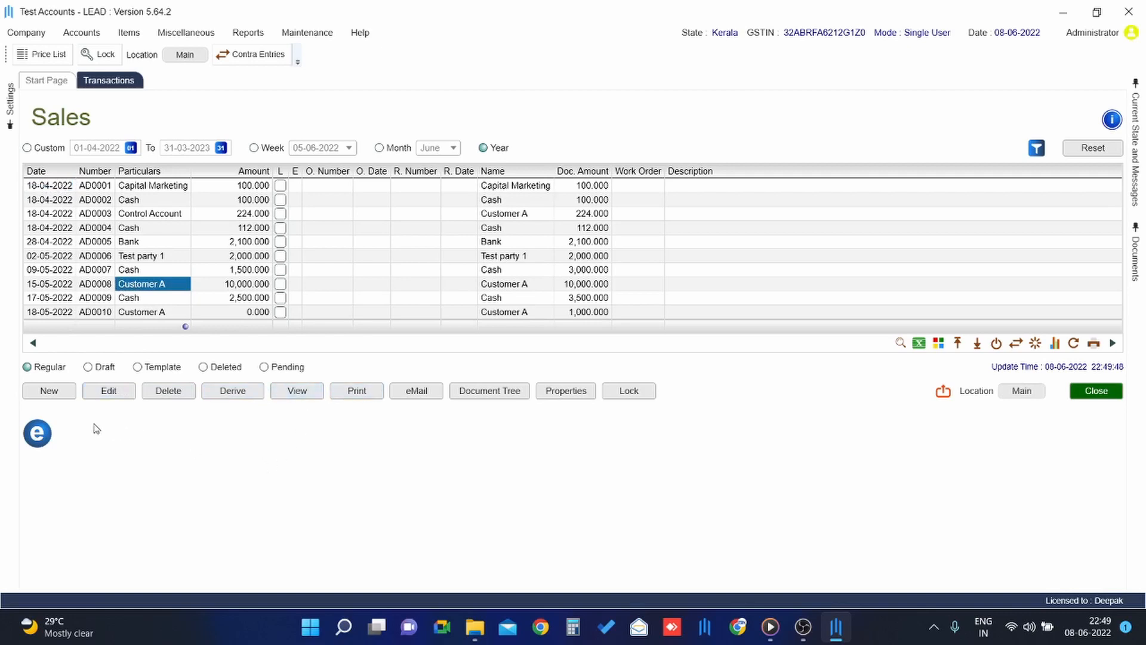
click(49, 390)
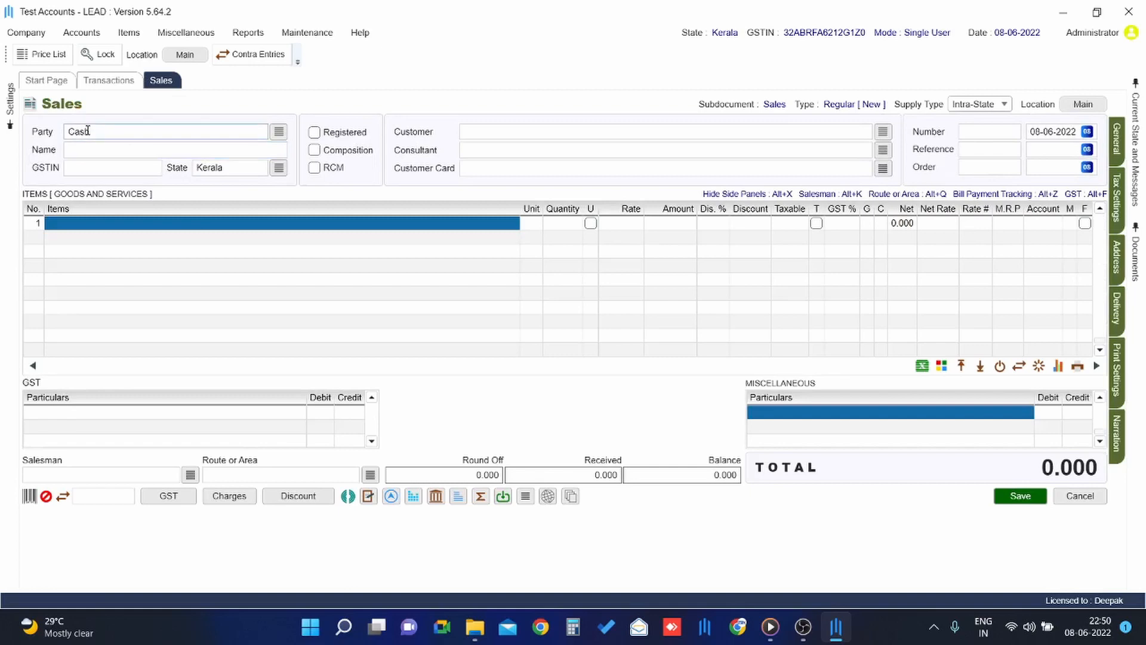
key(Return)
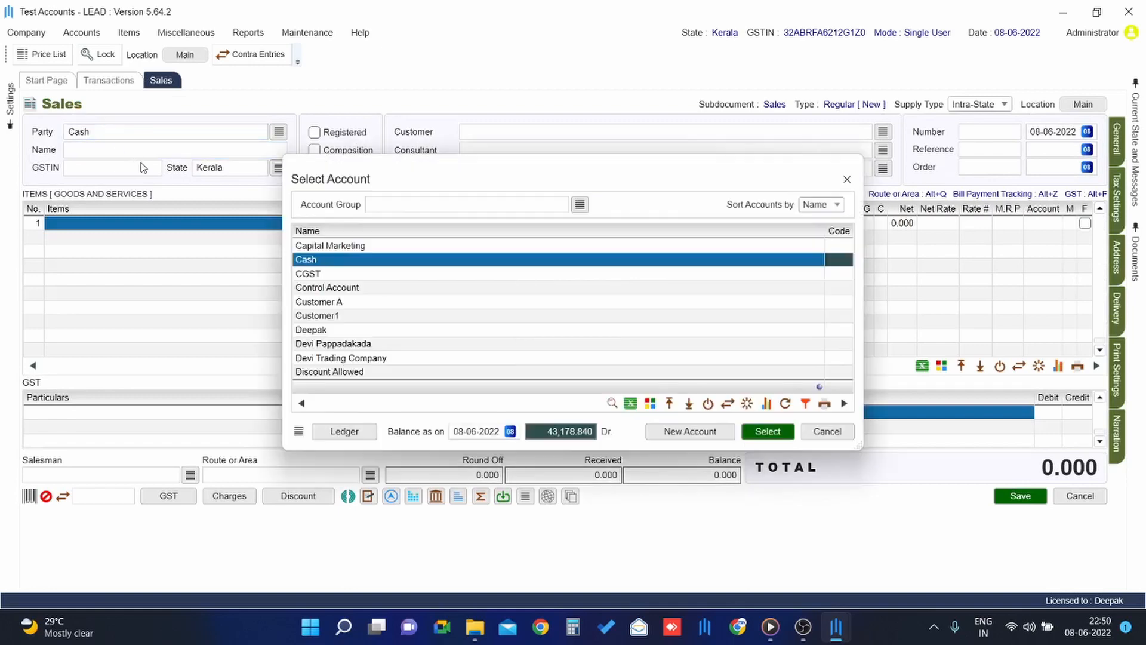
click(327, 246)
double_click(327, 246)
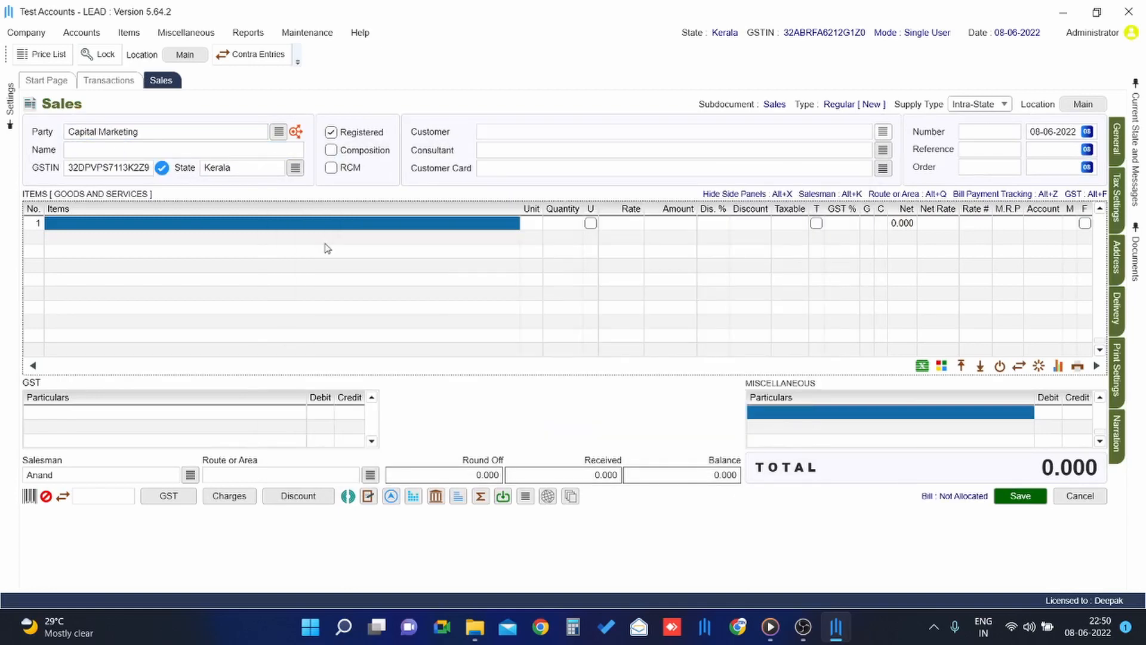
- Change the party of the sale to Customer1 and view its balance in the account list
click(201, 137)
text(CUS)
key(Down)
key(Return)
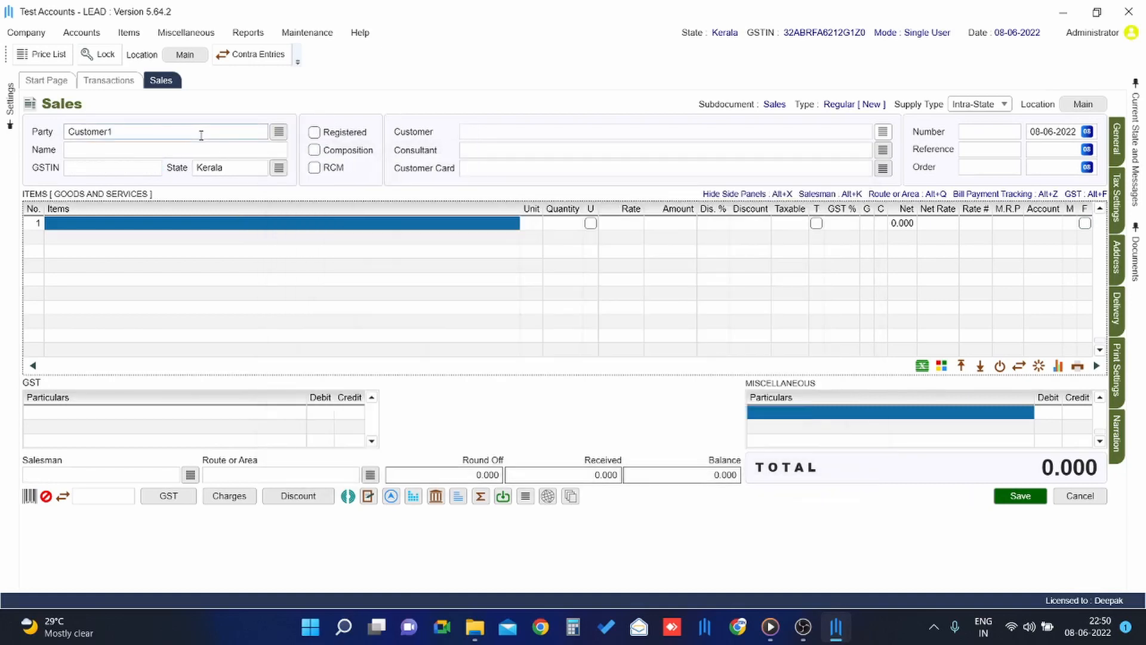
click(202, 132)
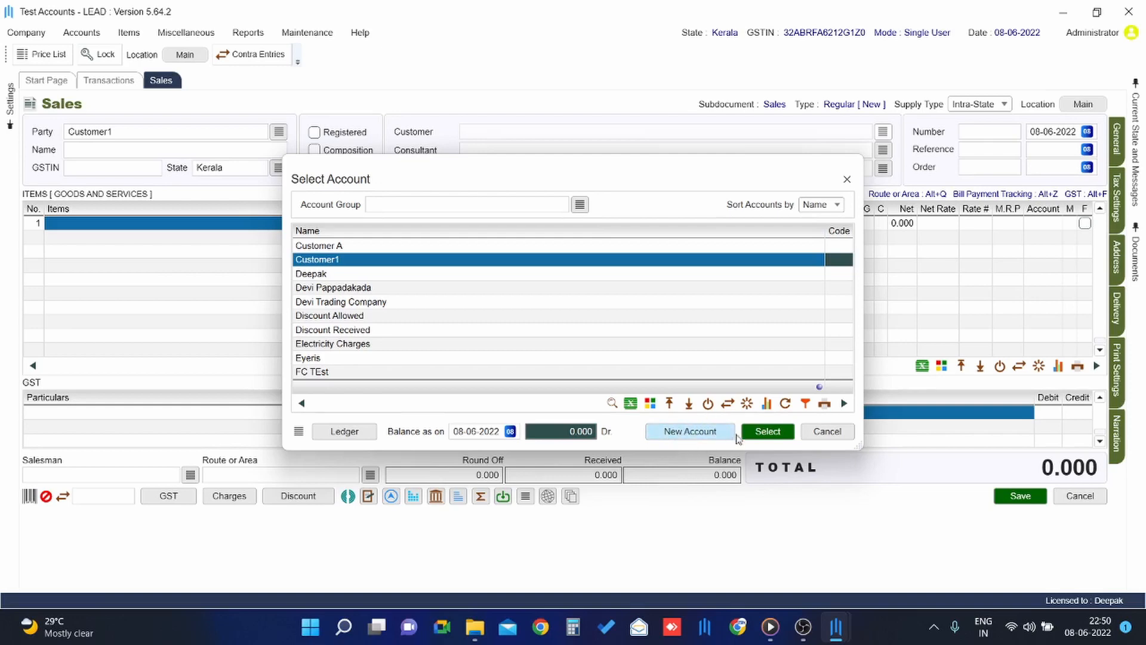
click(824, 436)
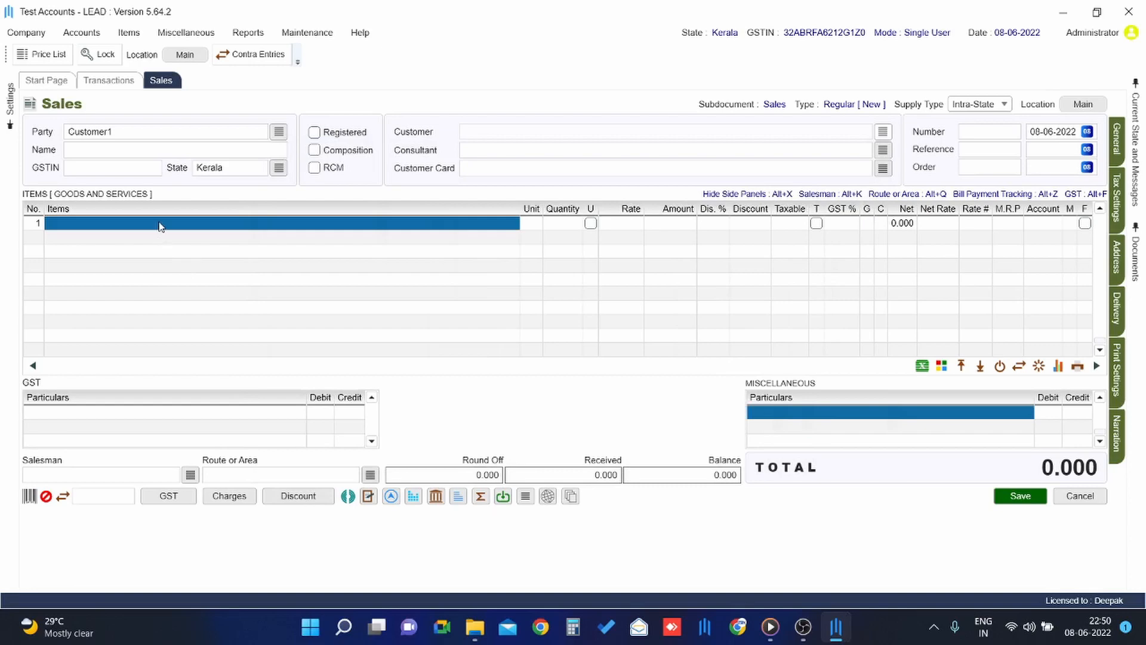
- Add the Chocolate item to the first line of the sale
text(cho)
key(Down)
key(Down)
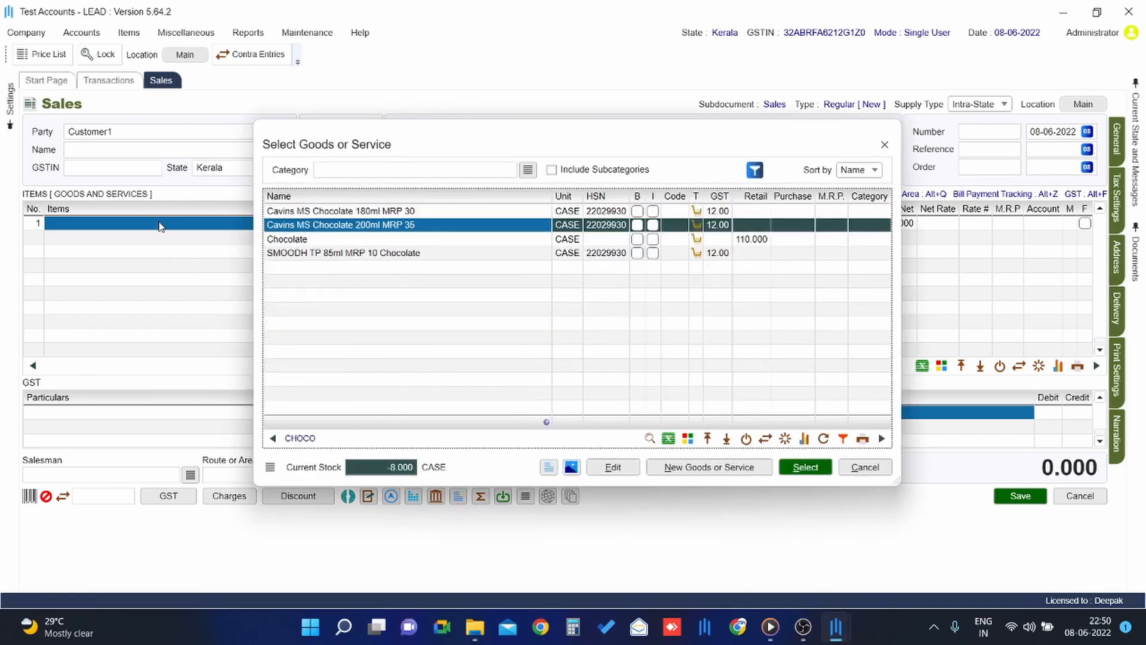
key(Return)
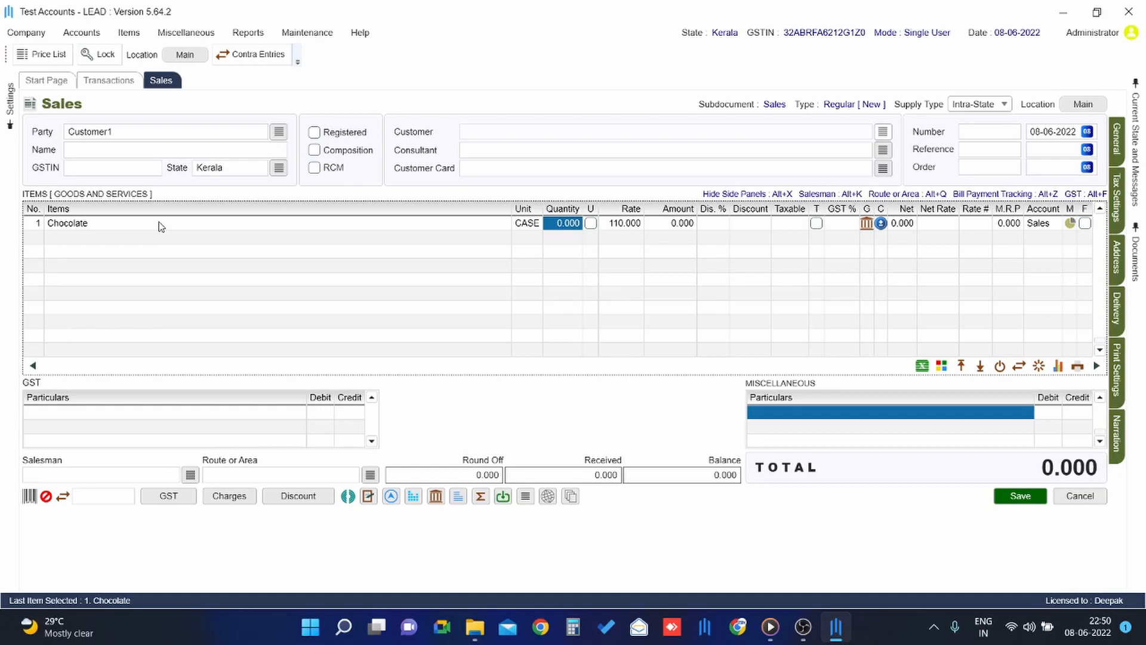
- Check the current stock of Chocolate and COMP-IND in the goods selection list, and dismiss the list
double_click(159, 227)
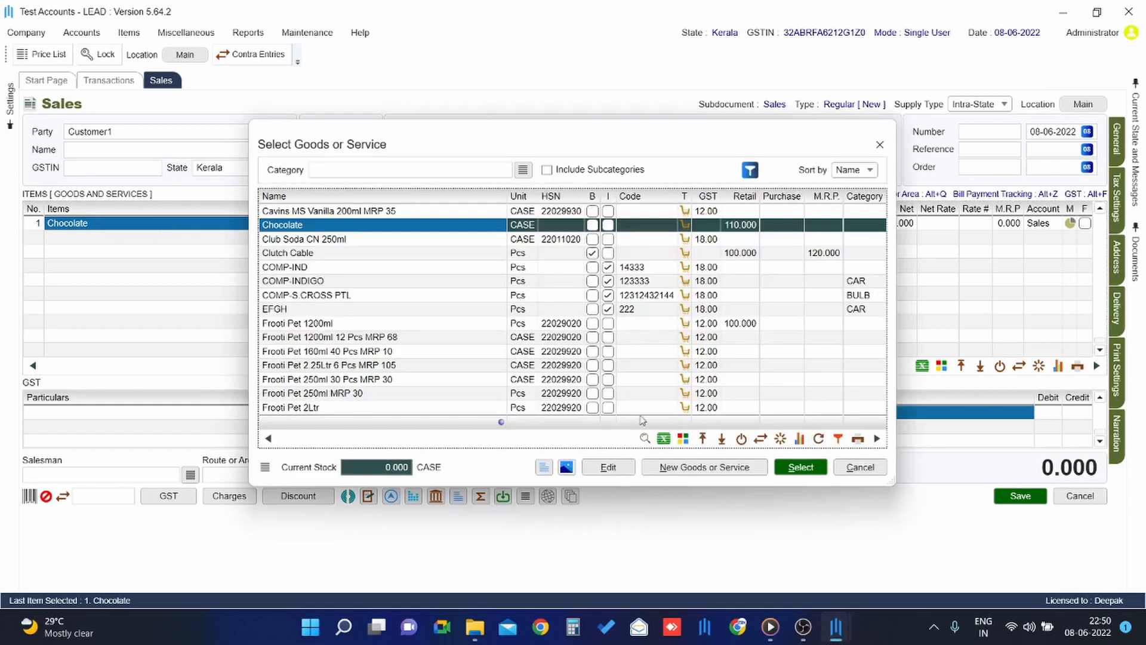
click(859, 467)
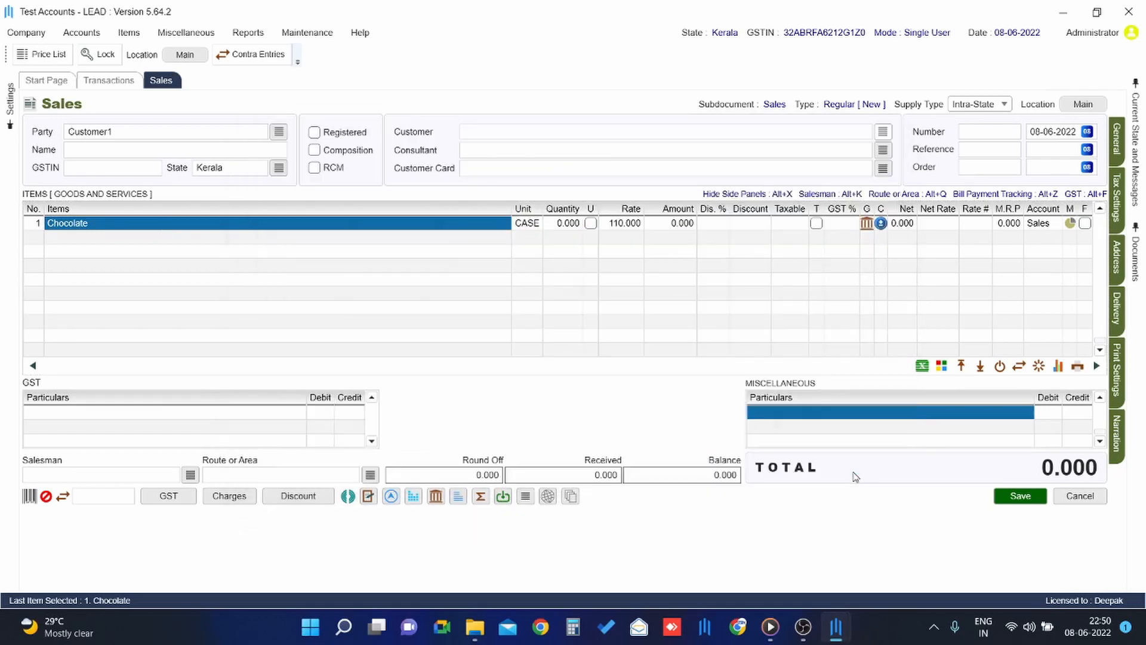
key(Return)
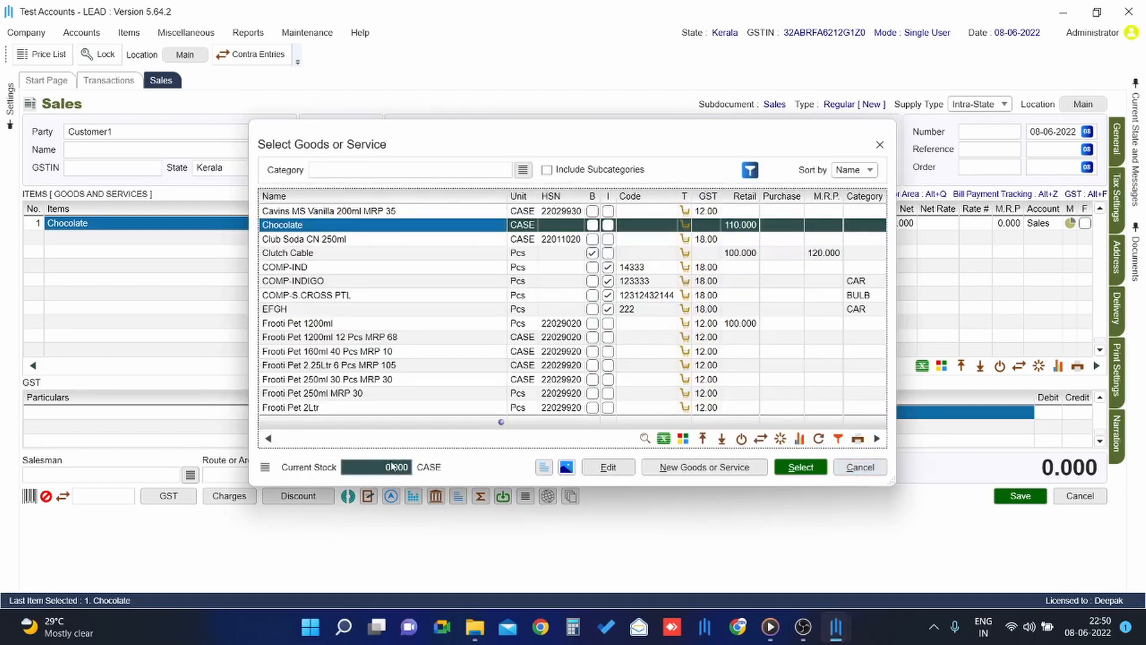
key(Down)
key(Down)
key(Down)
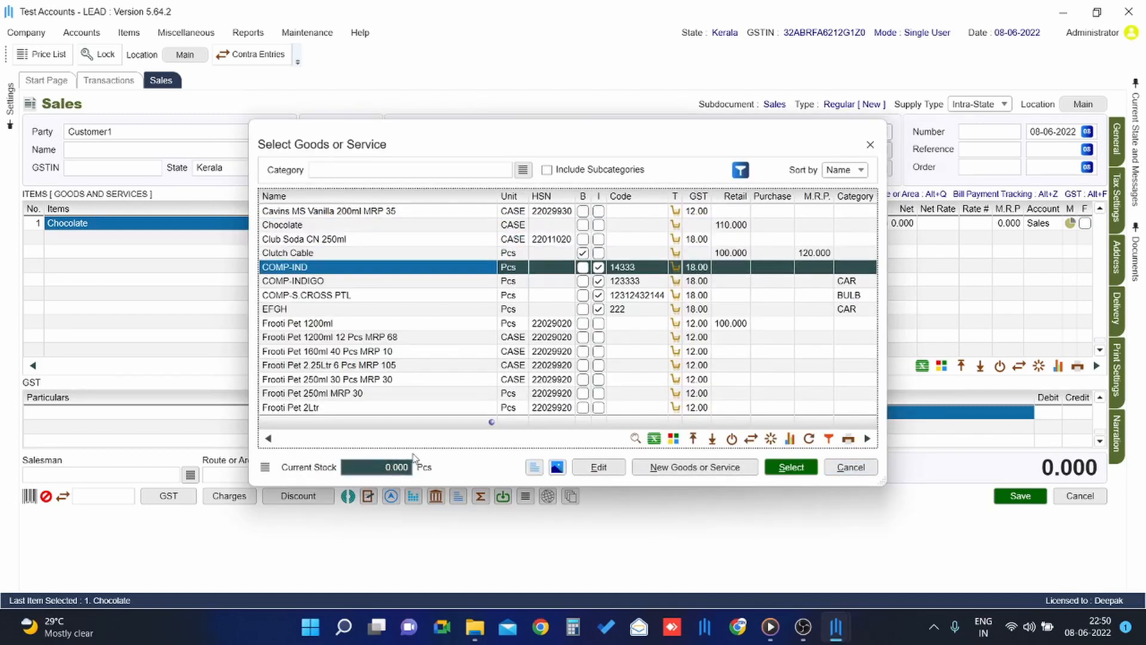
key(Escape)
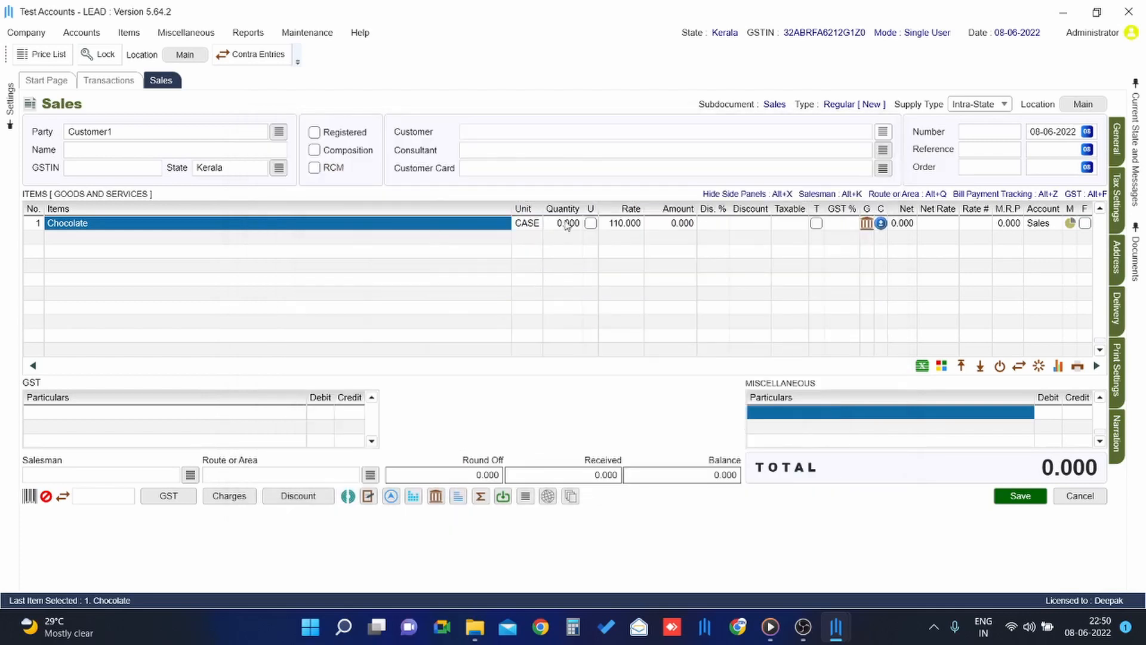
- Set the quantity of the Chocolate line to 10
click(566, 224)
text(10)
key(Return)
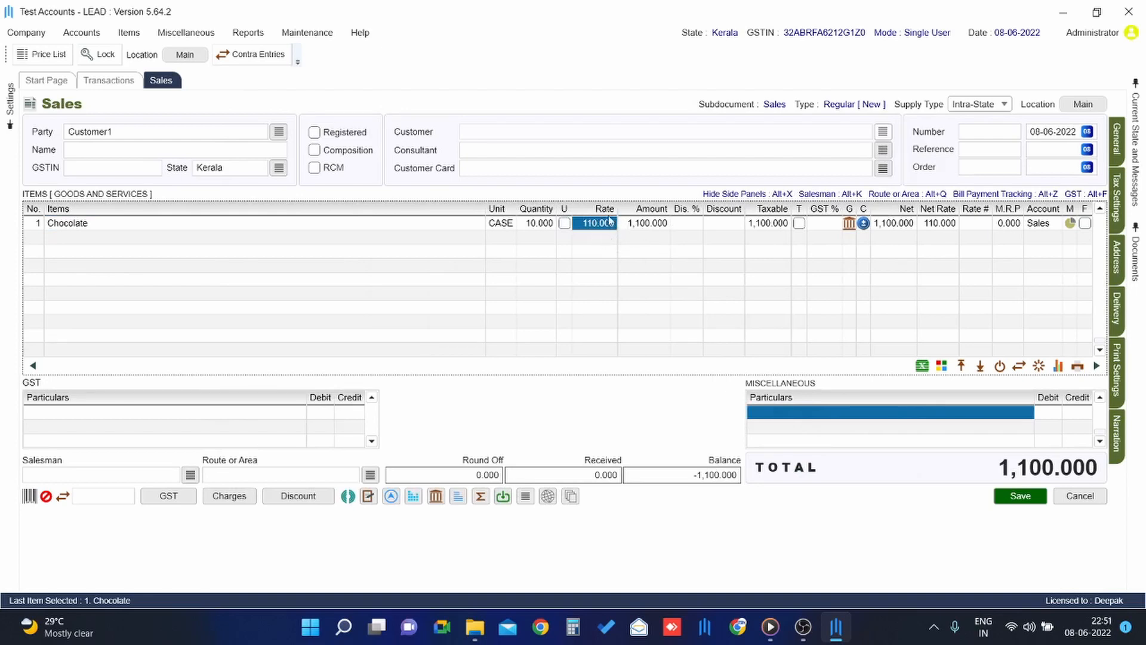
- View the sale's general details and the available price categories, and close them without choosing another category
click(1125, 157)
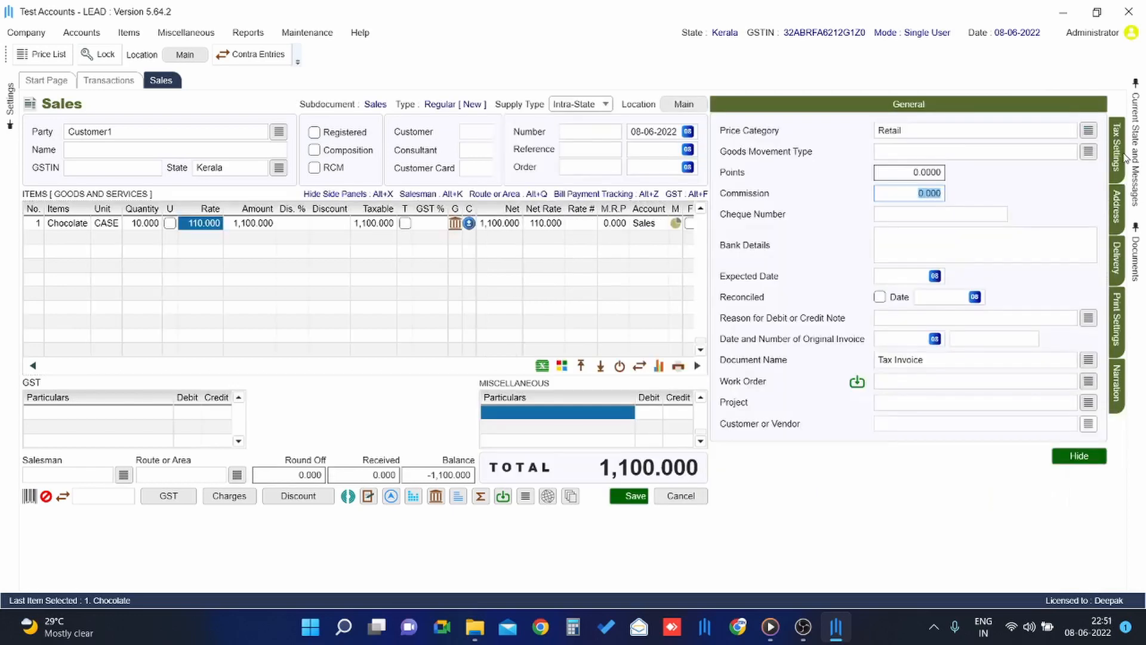
click(977, 130)
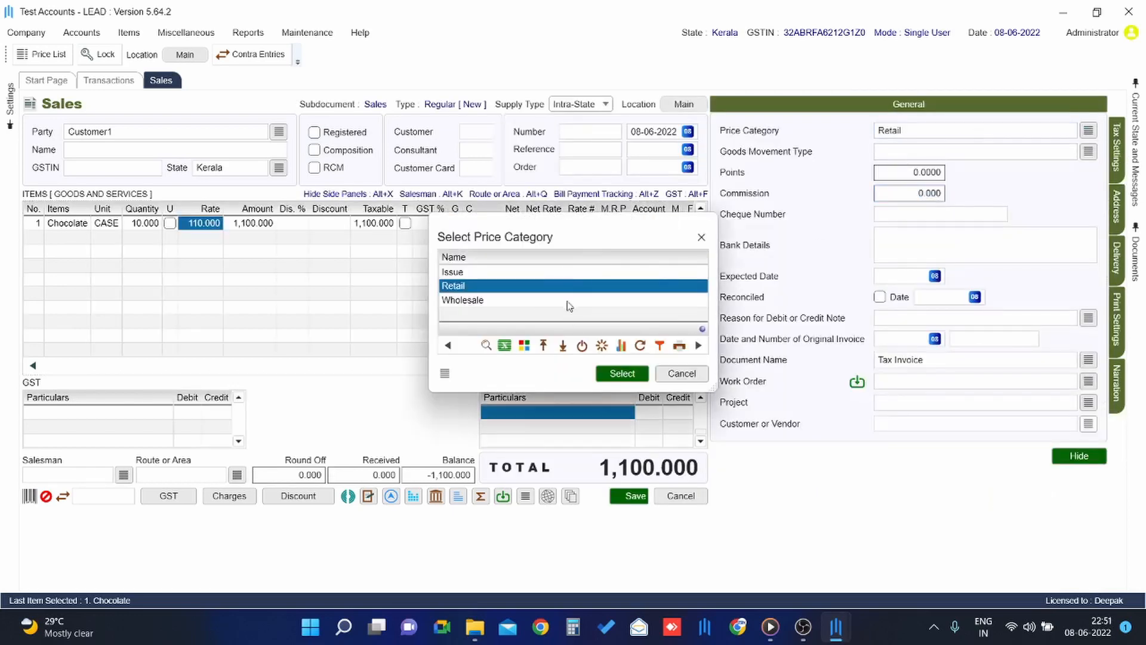
click(700, 370)
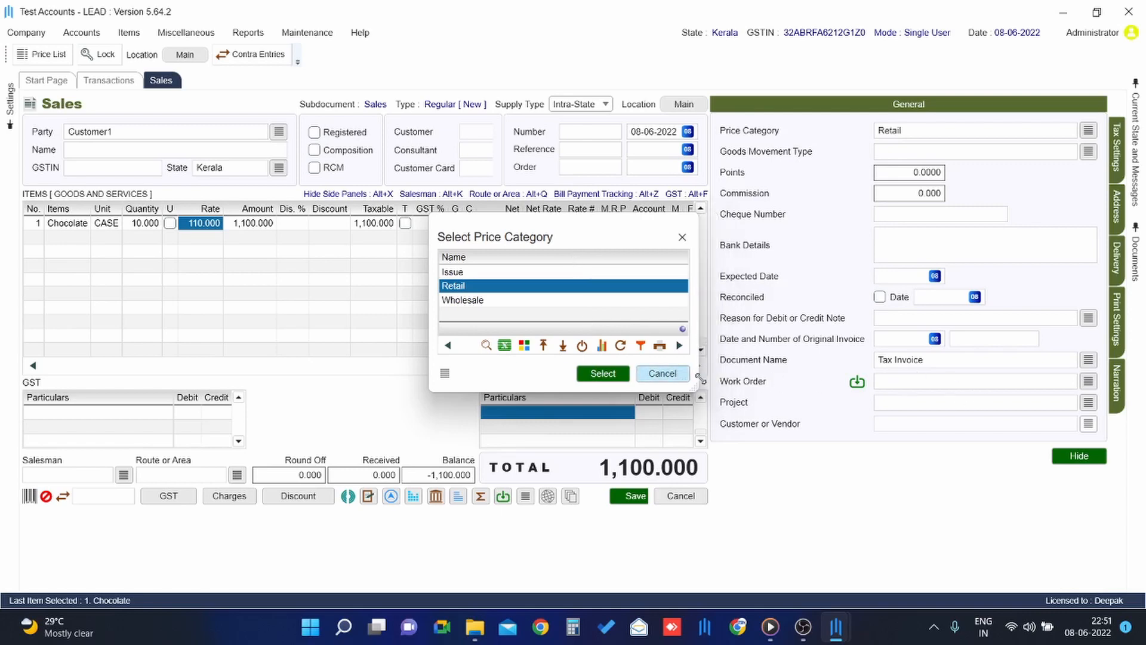
click(681, 377)
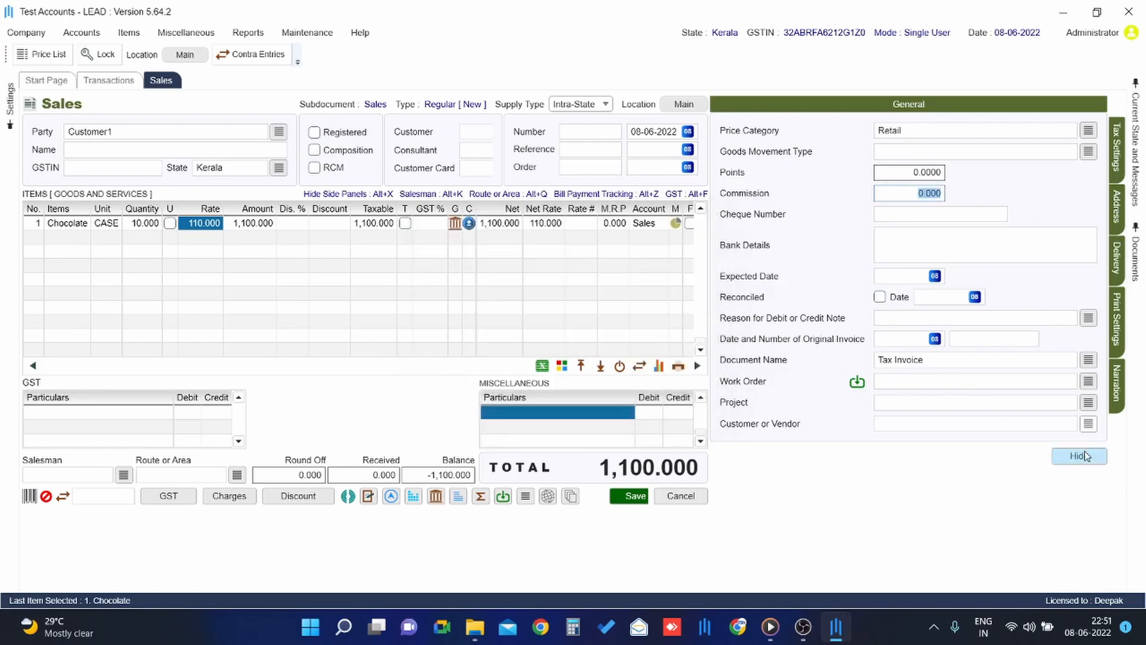
click(1086, 457)
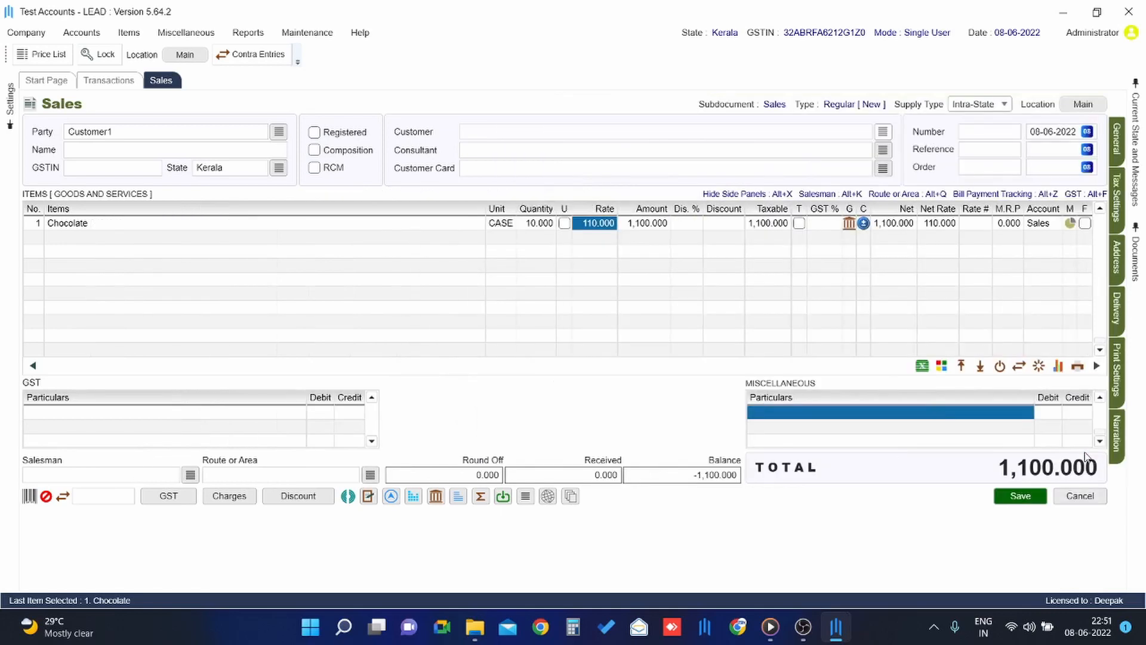
- Review the discount options and the totals of the sale without entering a discount
click(681, 225)
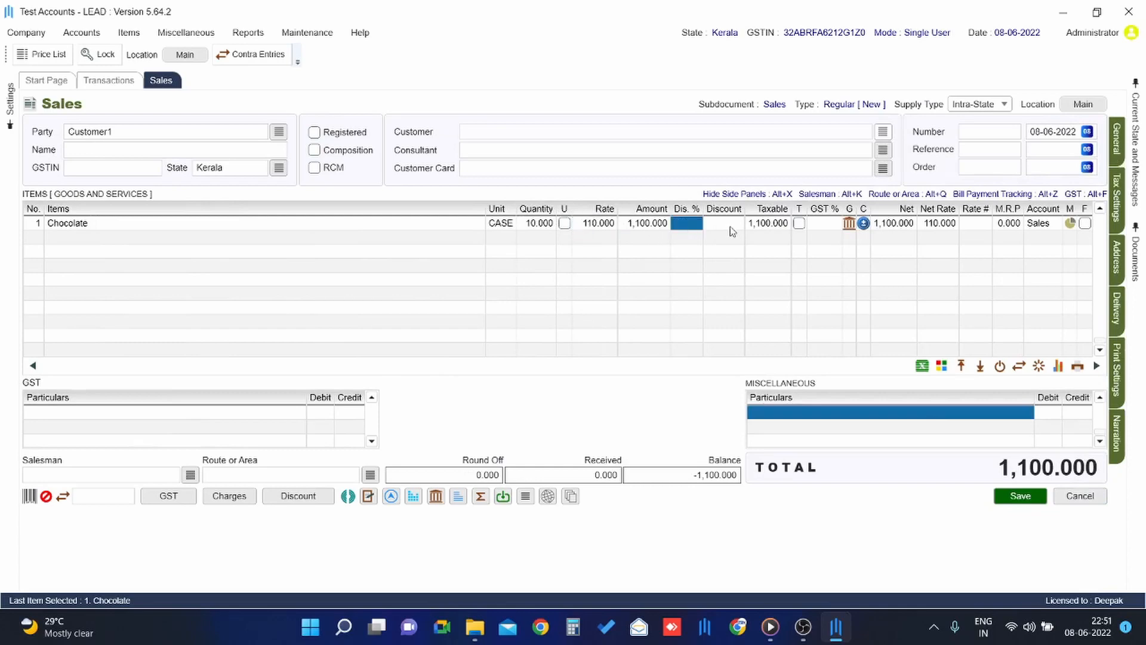
click(297, 497)
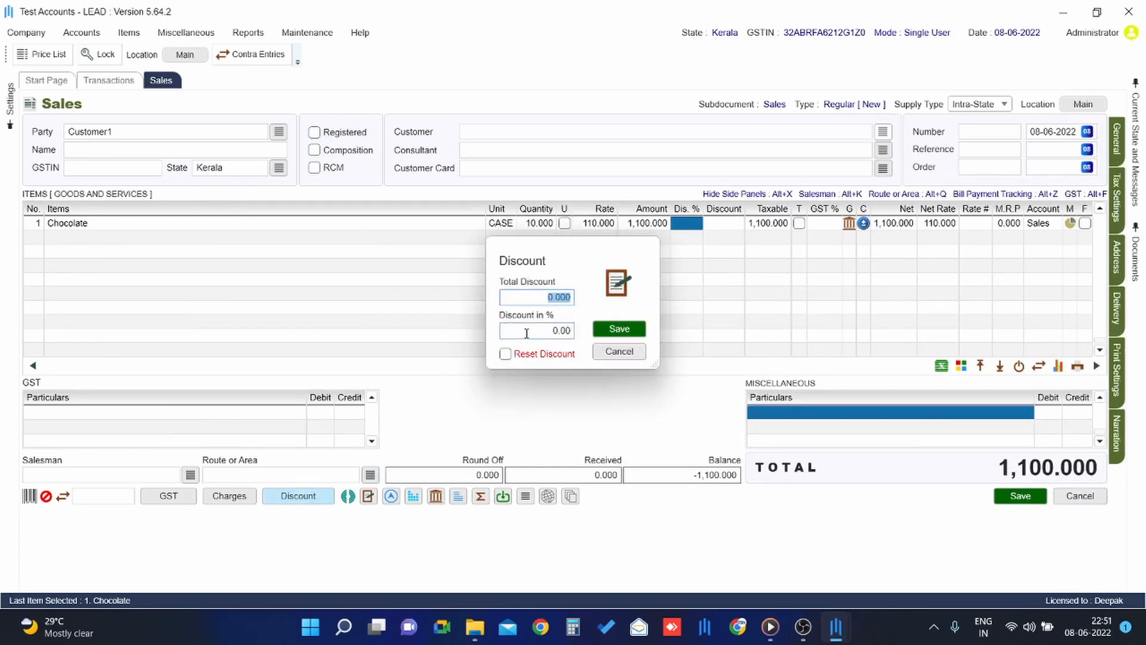
click(601, 353)
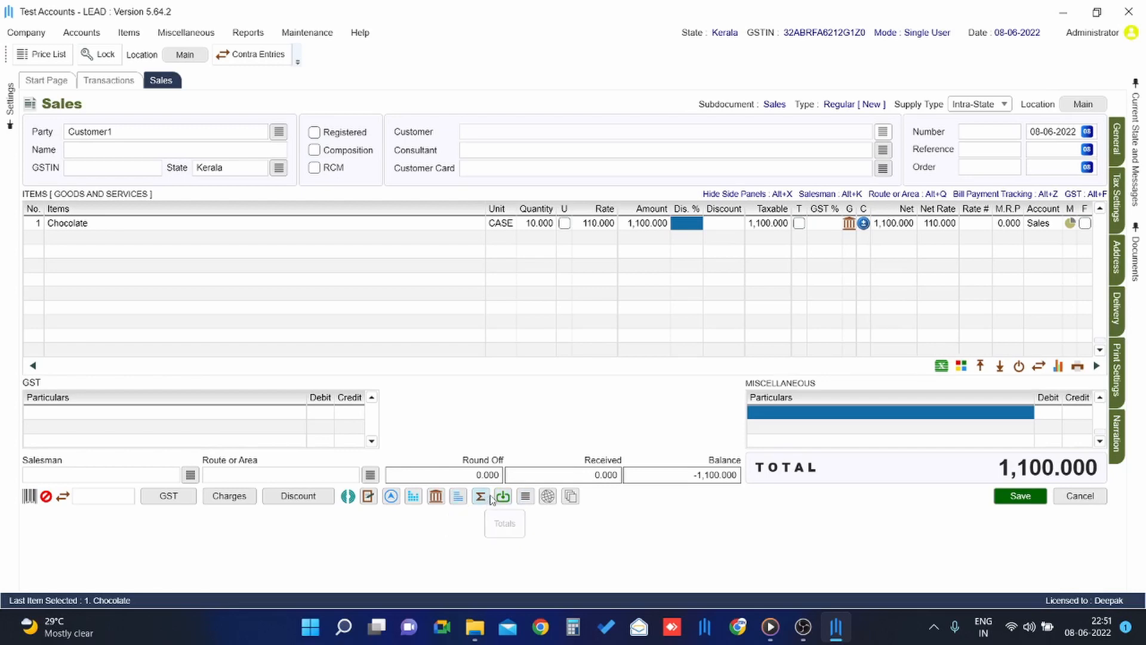
click(481, 497)
click(935, 415)
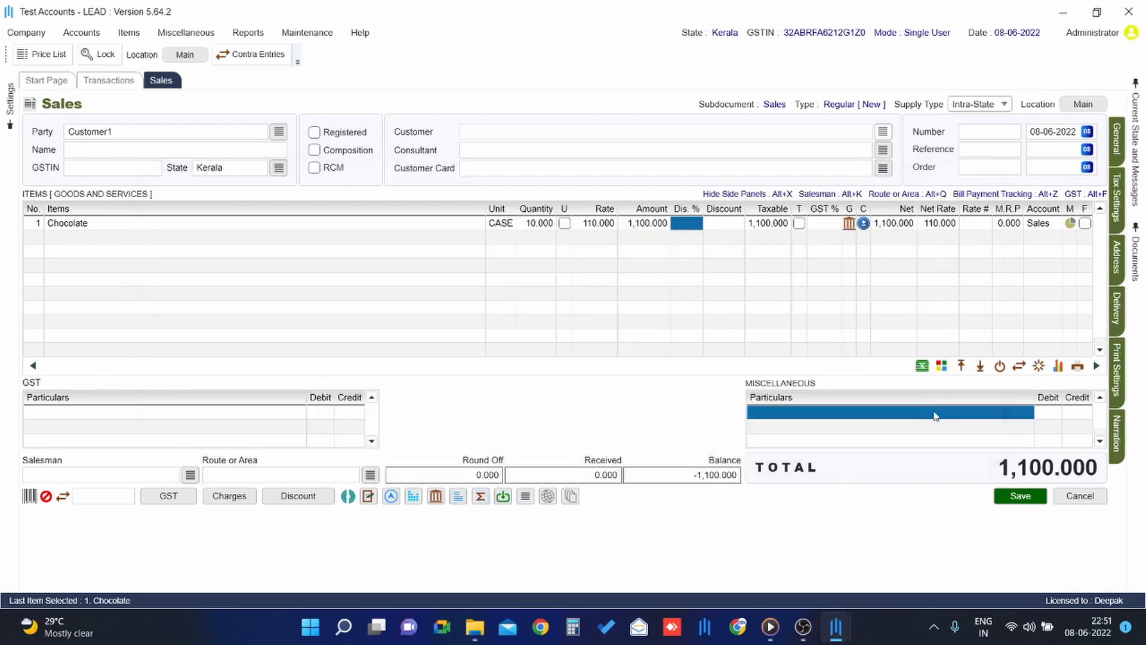
- Assign the first listed salesman to the sale and choose Kollam as its route or area
click(100, 475)
key(Return)
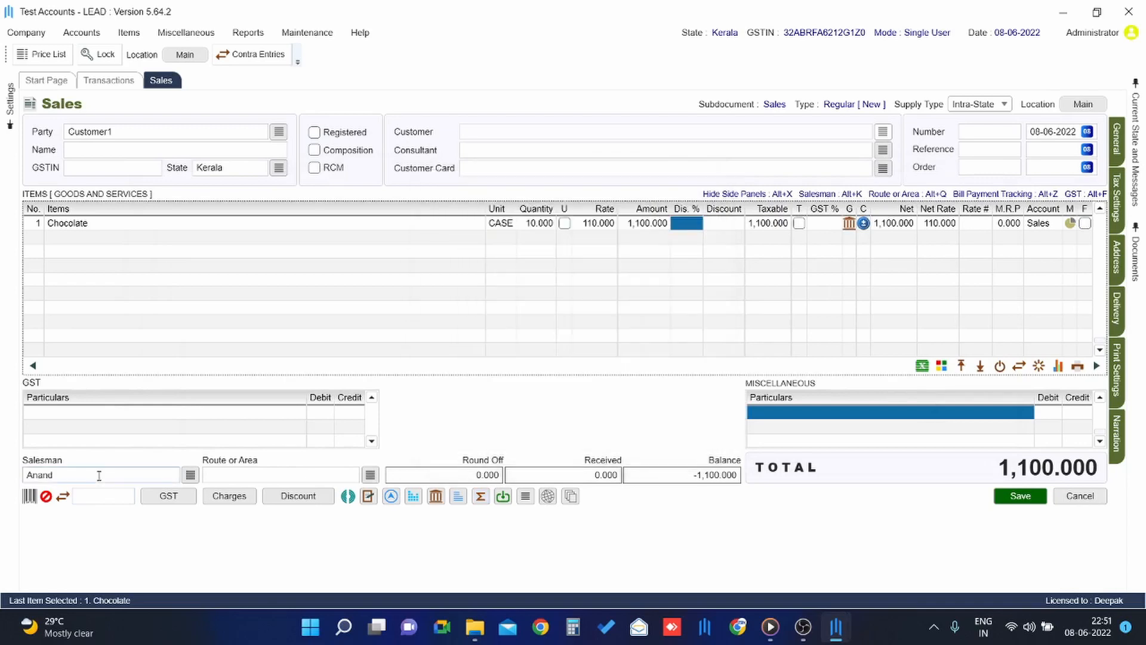
click(239, 475)
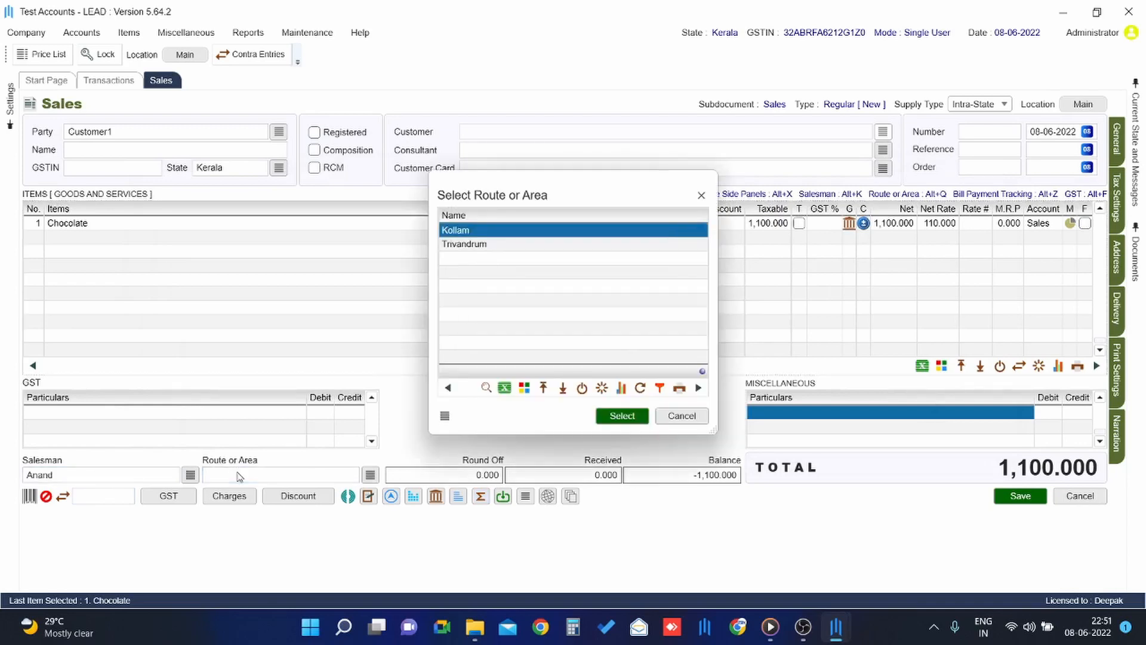
key(Return)
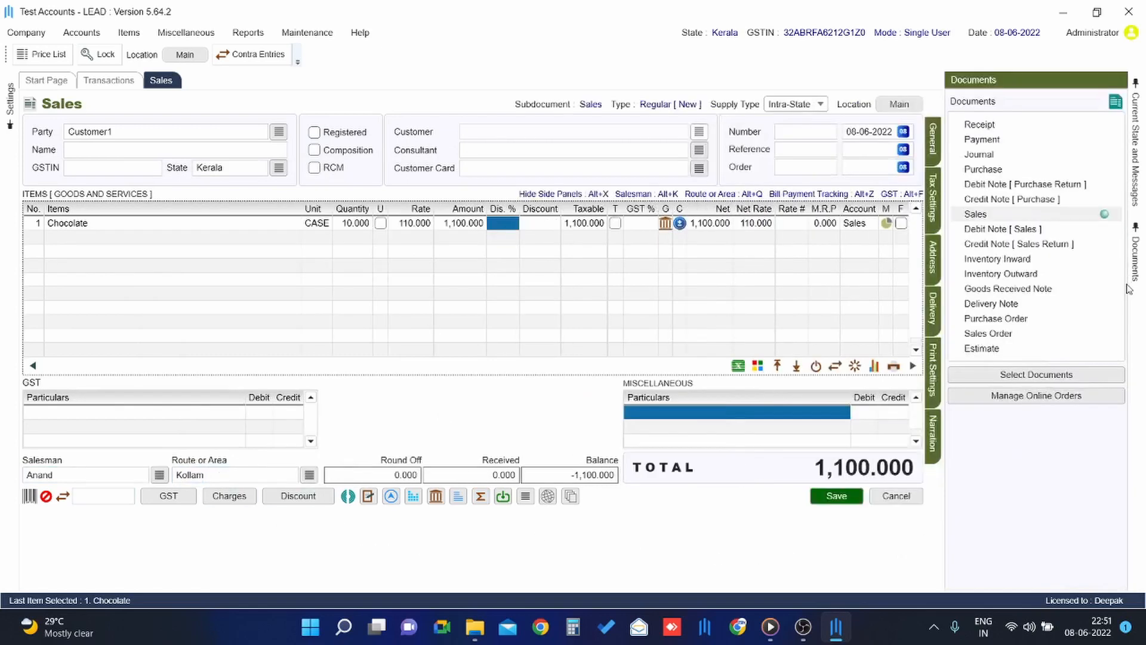
- Review the general, tax, address and delivery settings of the sale, and hide them
mouse_move(1121, 152)
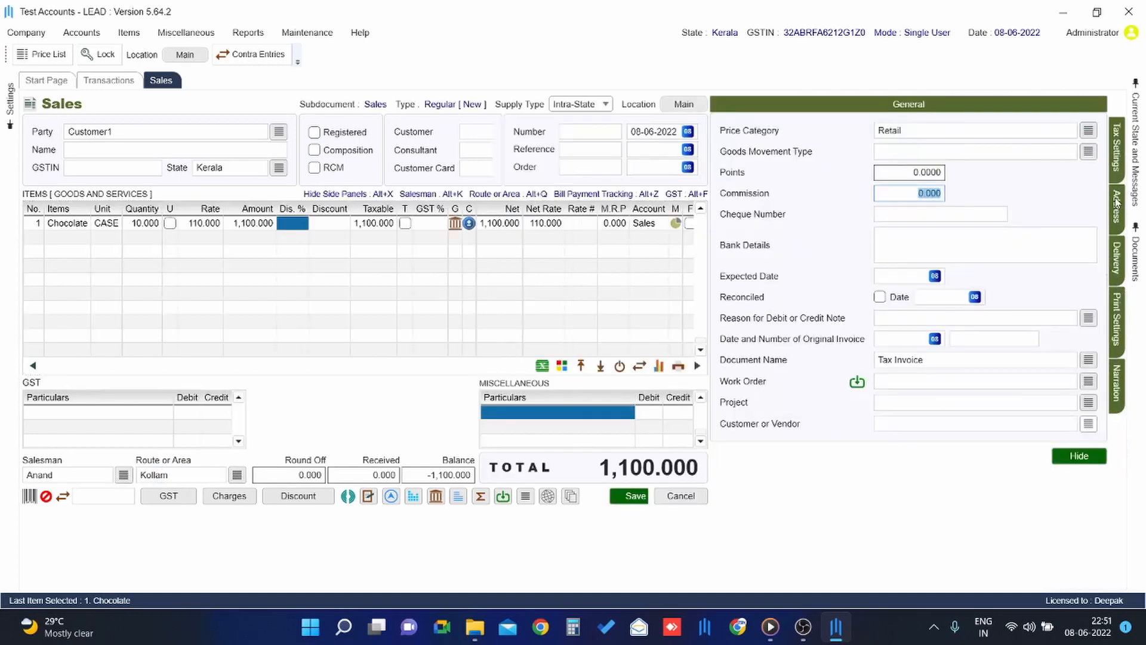
mouse_move(1122, 173)
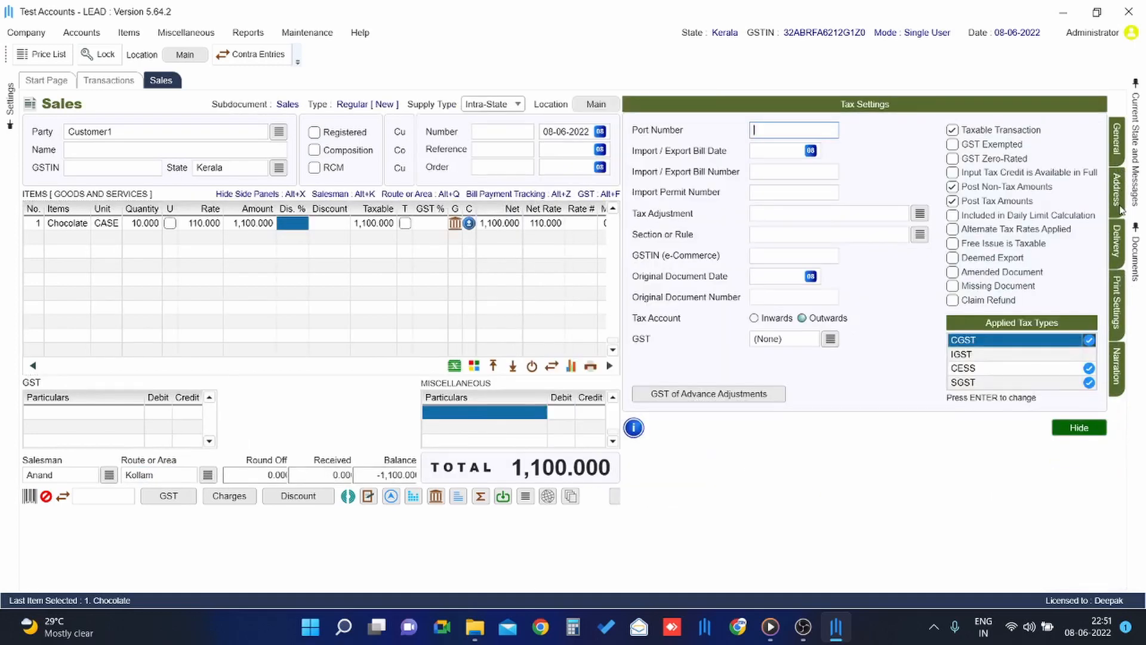
mouse_move(1121, 206)
mouse_move(1118, 255)
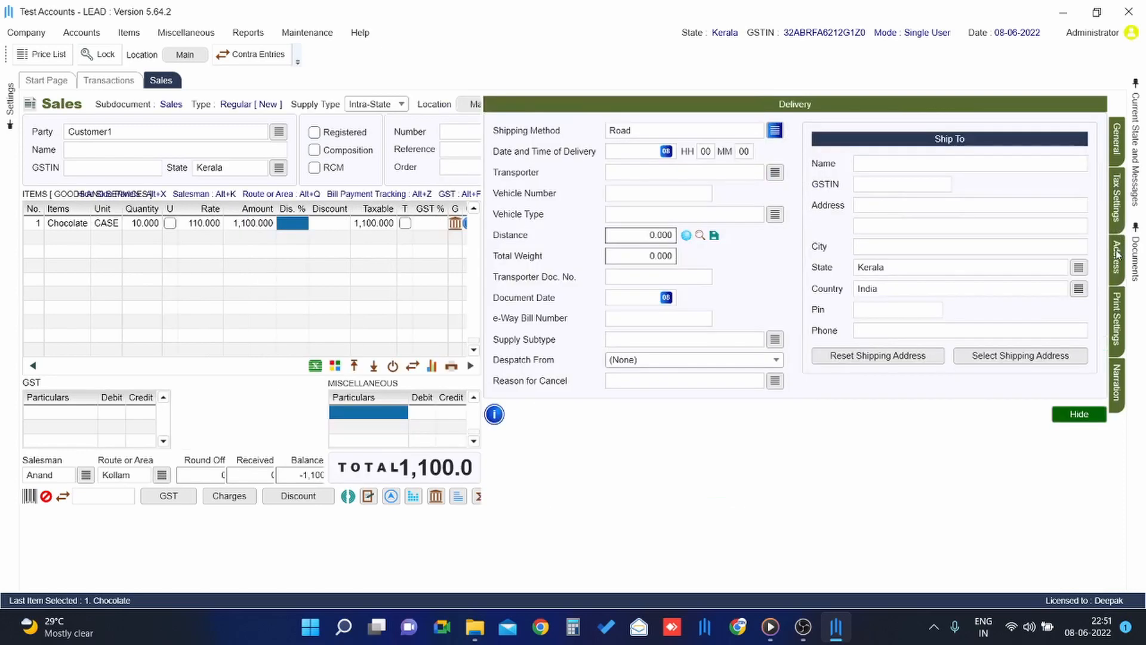
click(1082, 414)
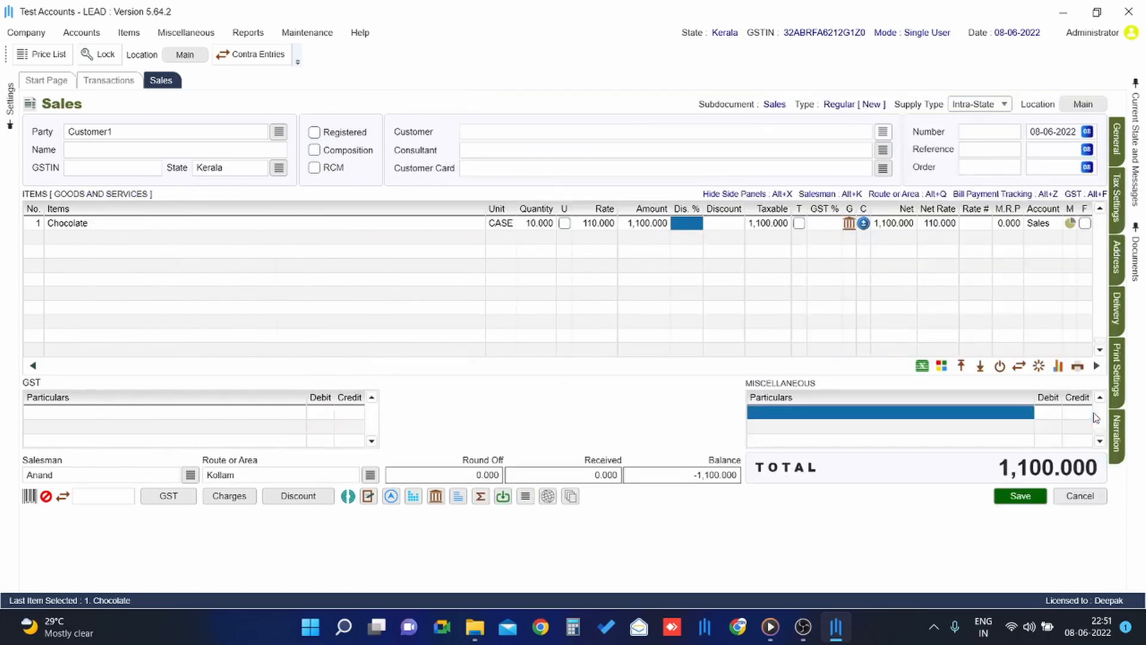
- Cancel the new sales document and discard it without saving
click(1013, 500)
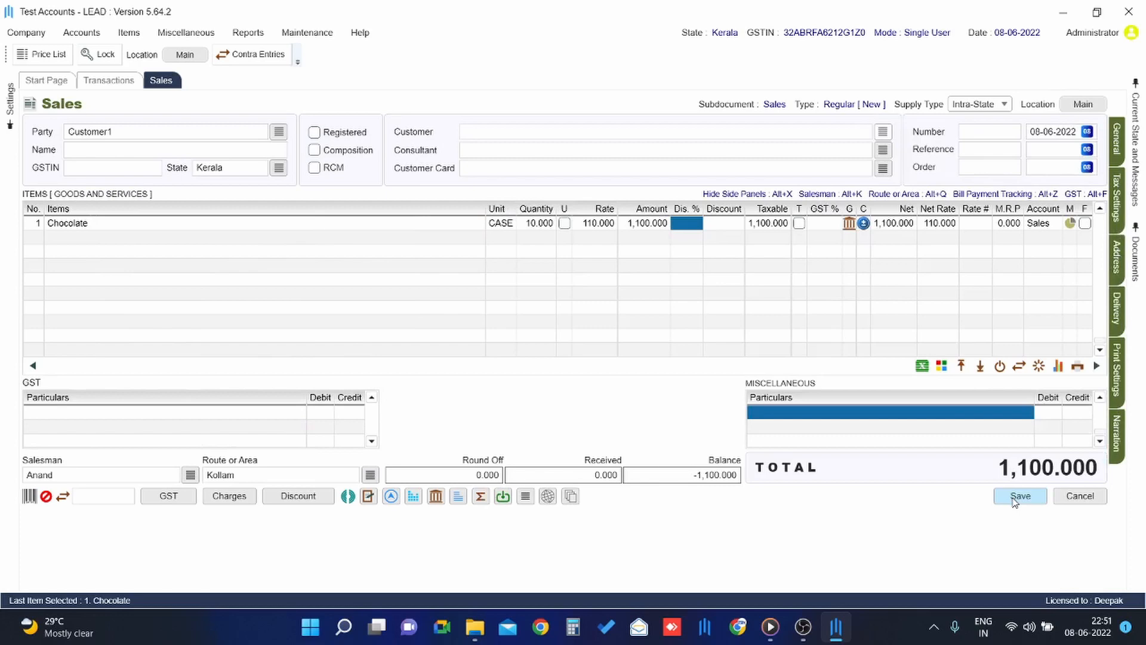
click(1079, 498)
click(542, 344)
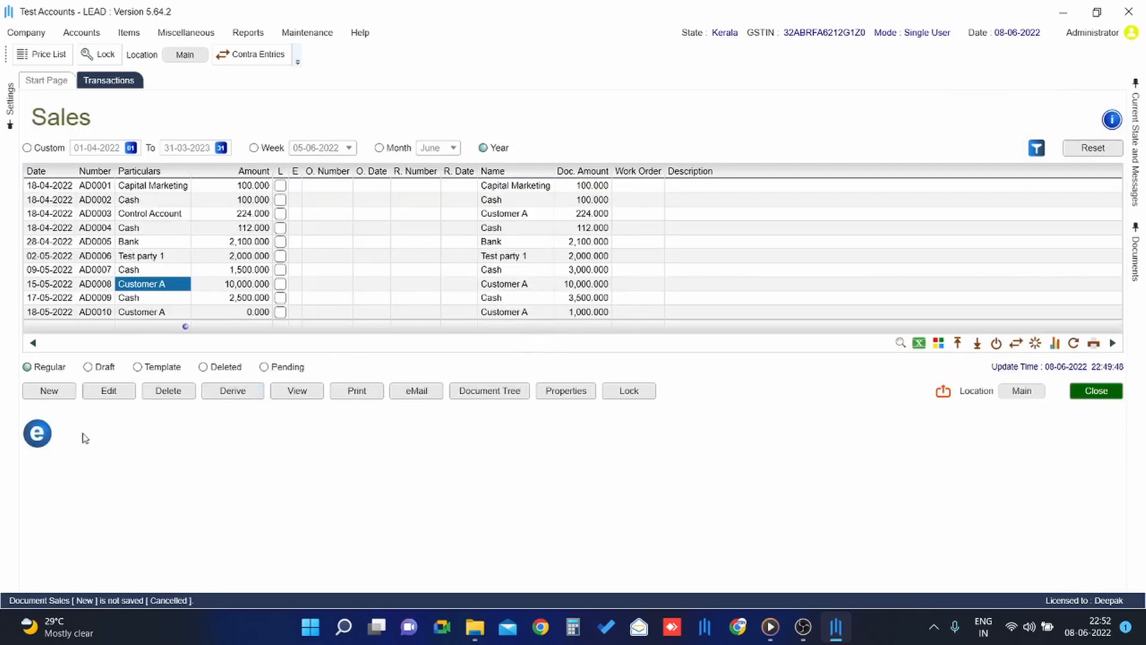
- Calculate the inventory value for the financial statements as on 08-06-2022, view the profit and loss statement, and close it
click(43, 437)
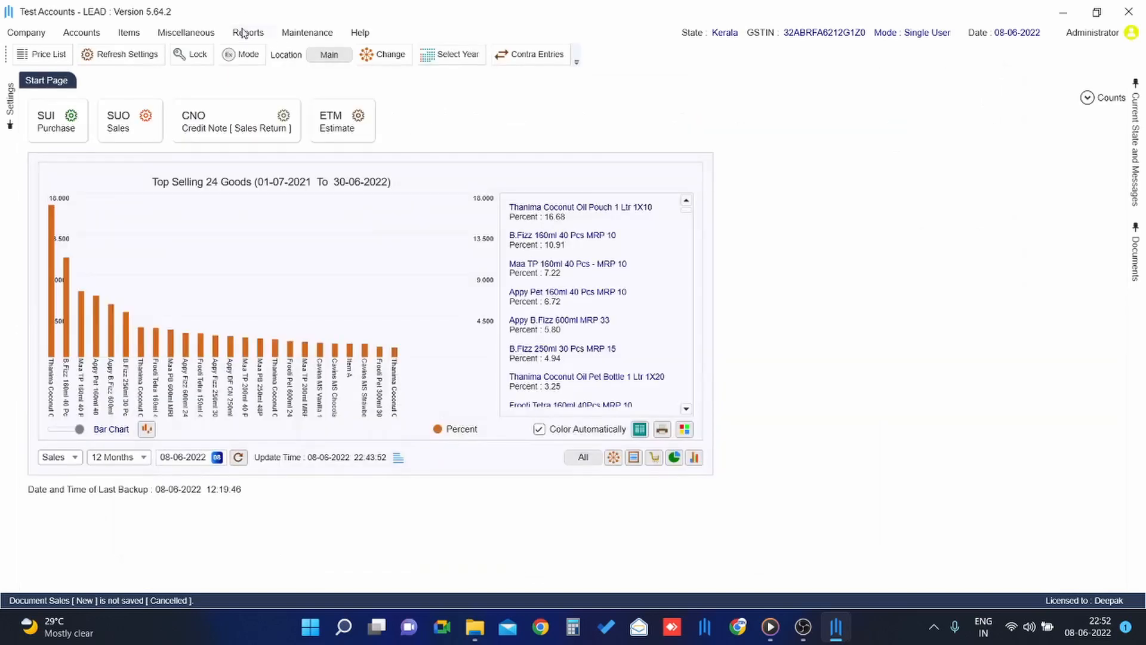
click(244, 34)
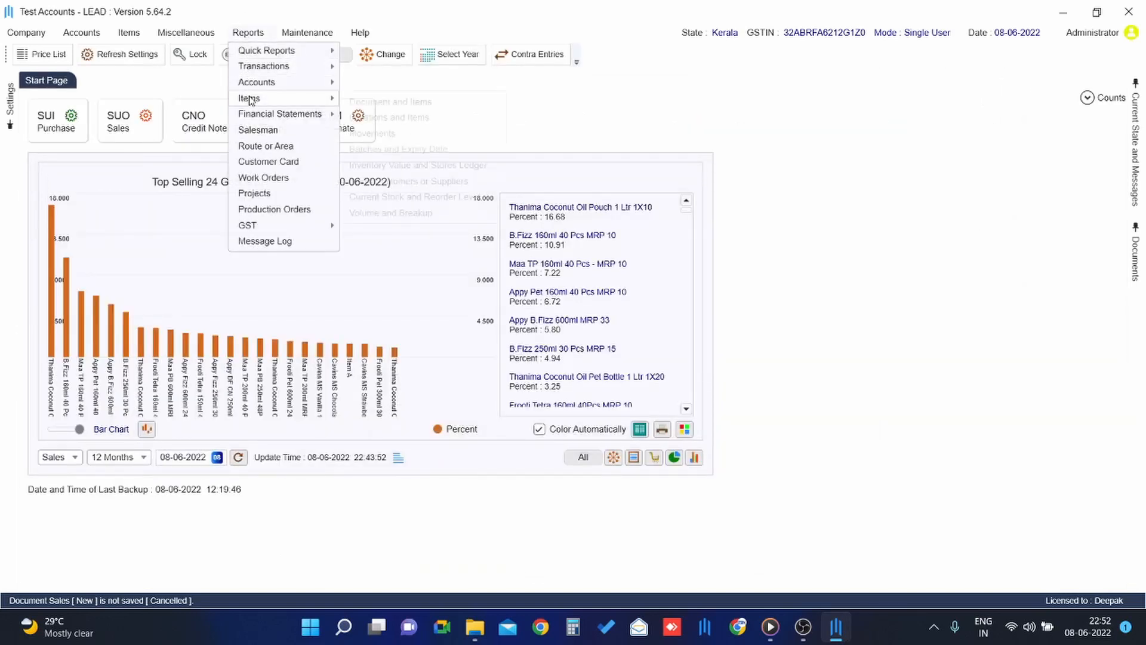
mouse_move(251, 116)
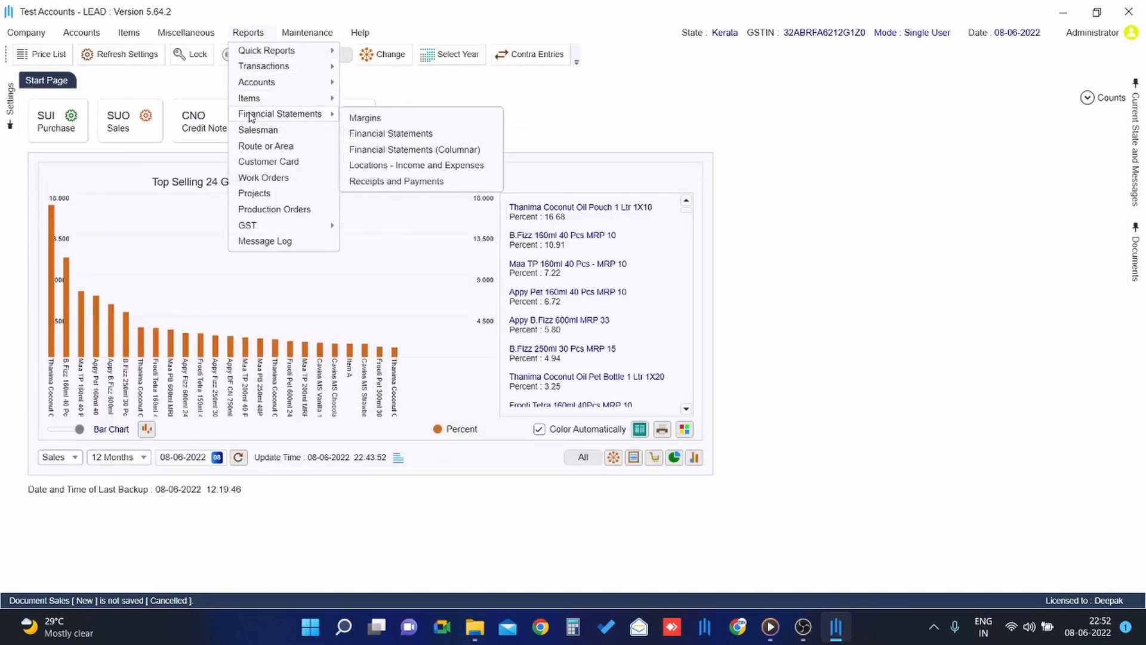
click(403, 135)
click(633, 317)
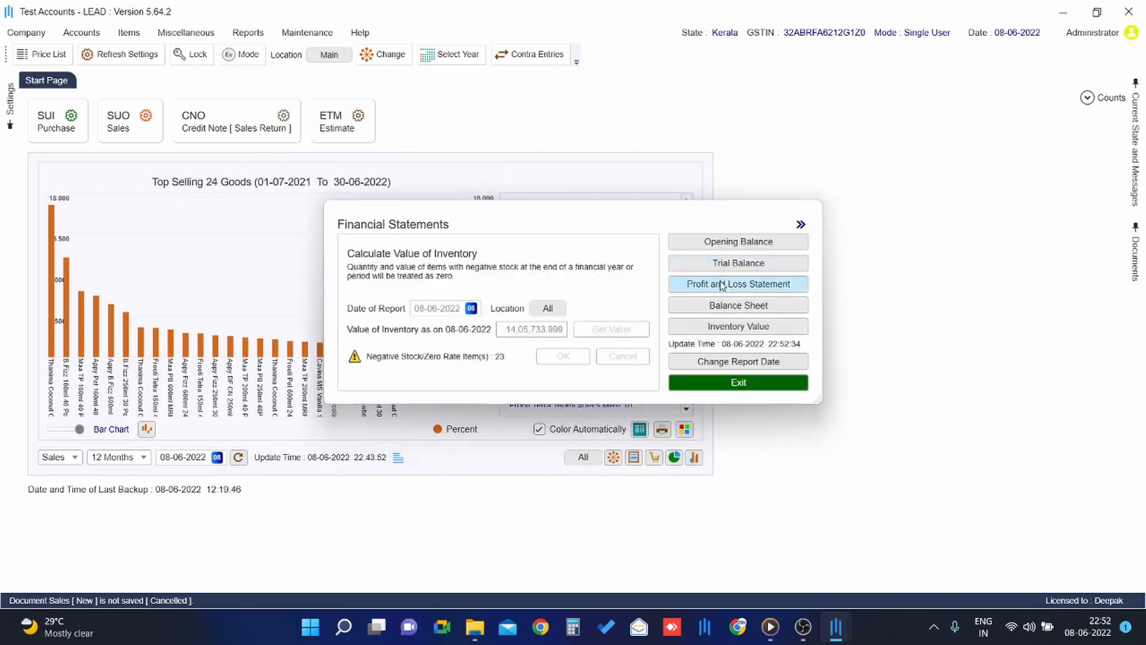
click(717, 281)
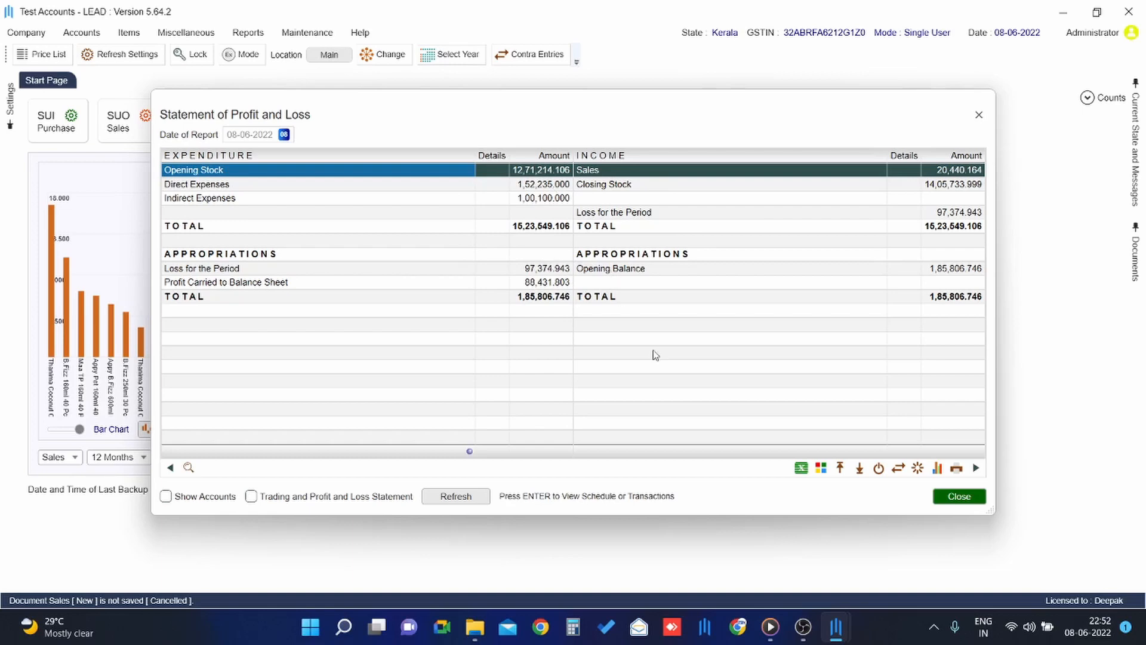
click(959, 497)
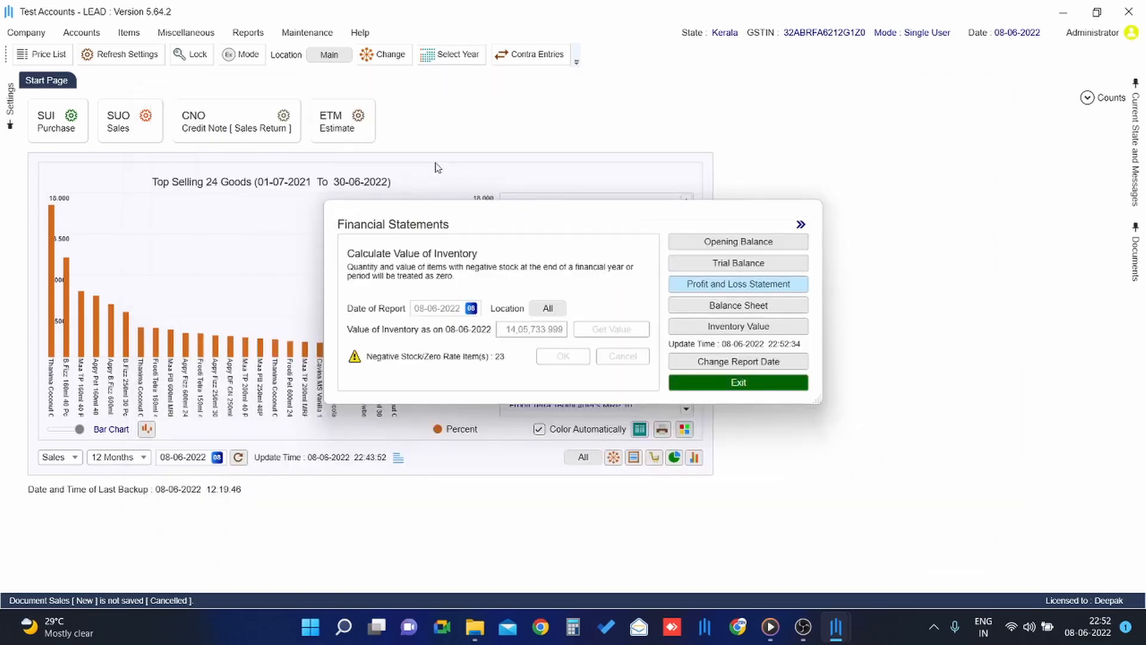
click(739, 382)
- Calculate the inventory value for all locations, list it by item, and view the stores ledger of Appy B.Fizz 600ml MRP 33
click(266, 34)
mouse_move(298, 98)
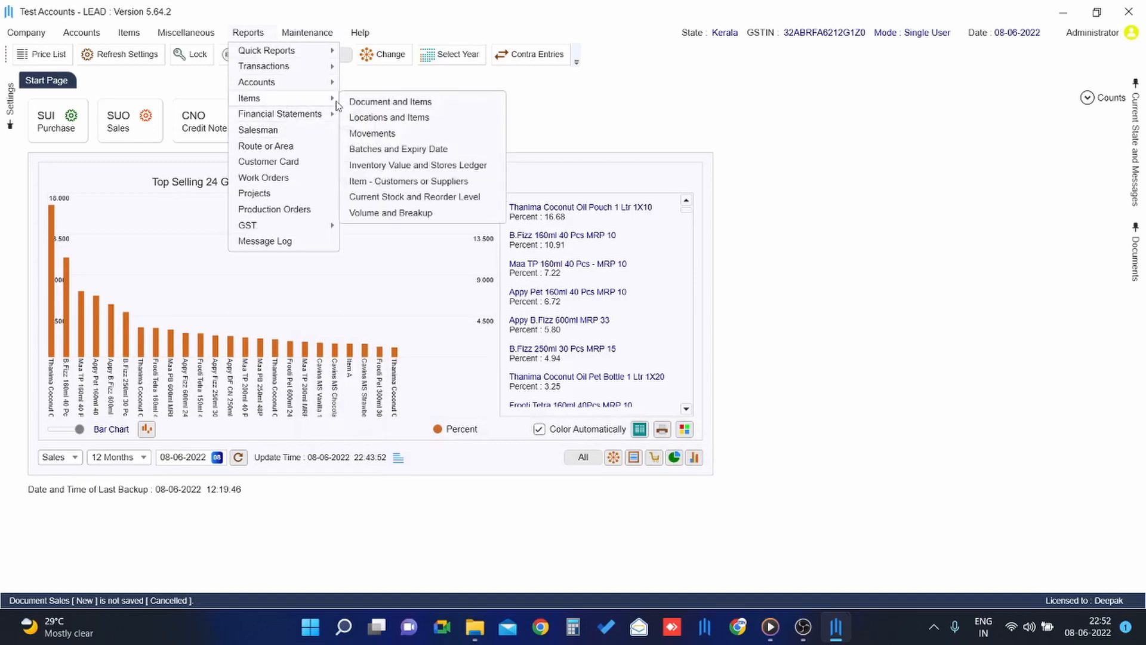
click(394, 161)
click(617, 316)
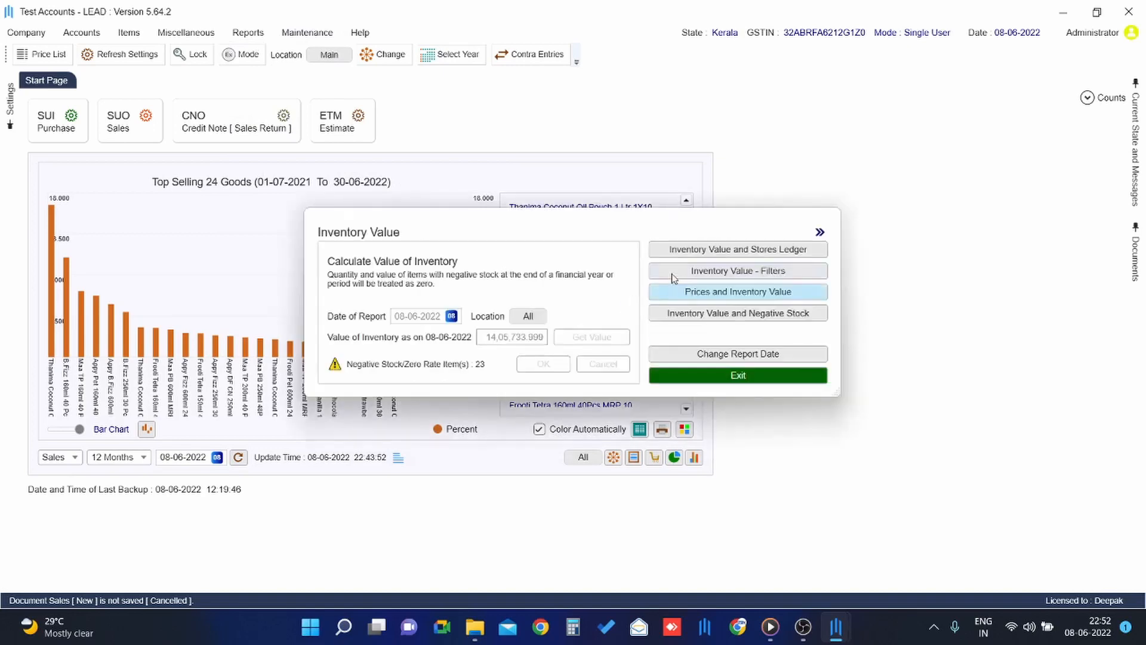
click(696, 252)
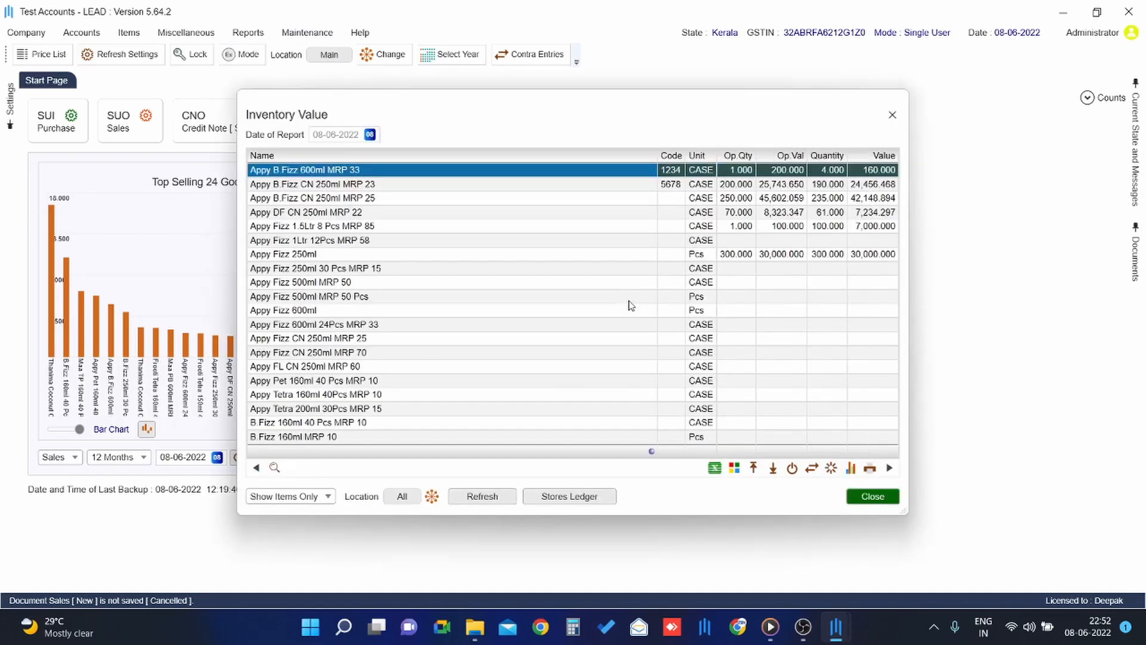
click(571, 499)
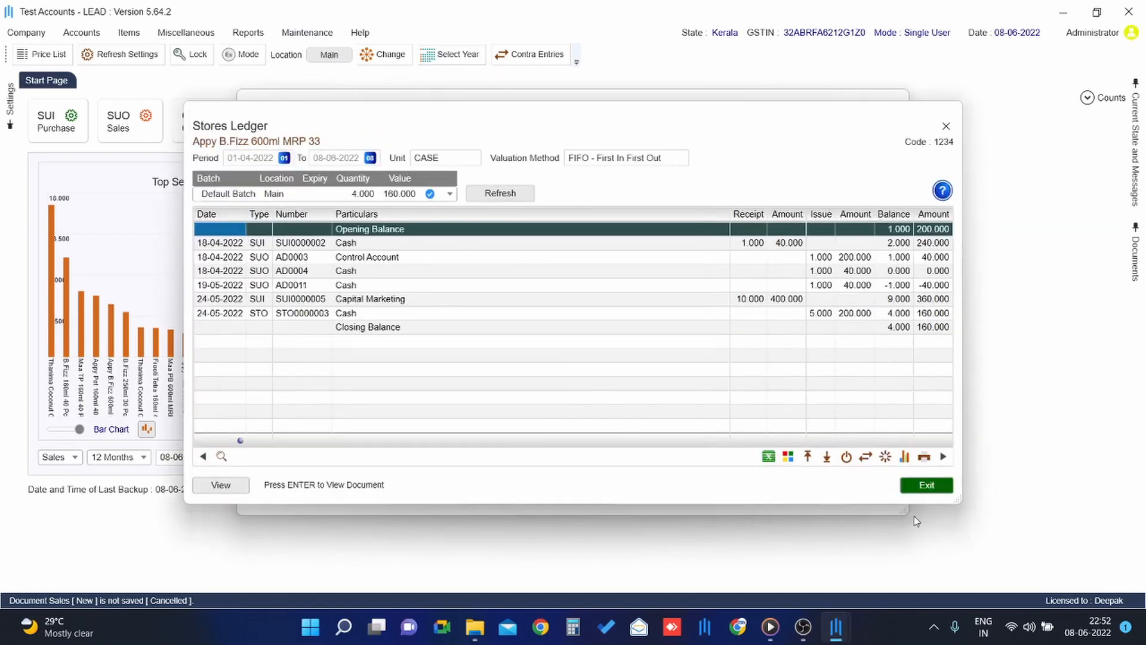
click(923, 485)
- Look at the locations available for the inventory value report without choosing one, and close the report
click(432, 496)
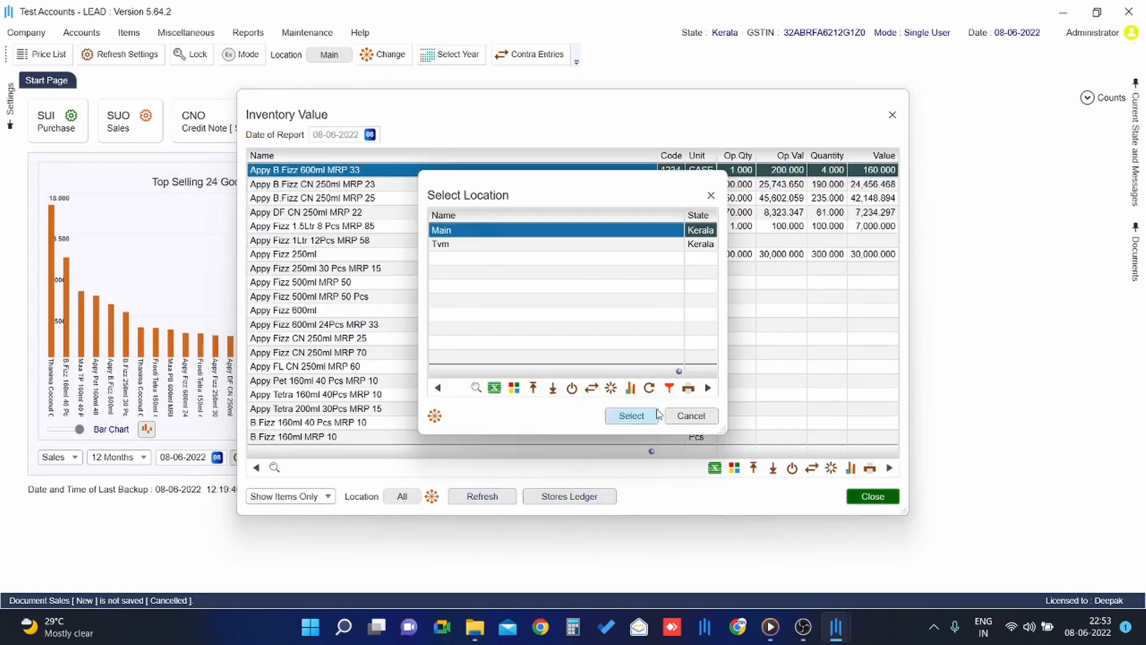
click(675, 416)
click(866, 497)
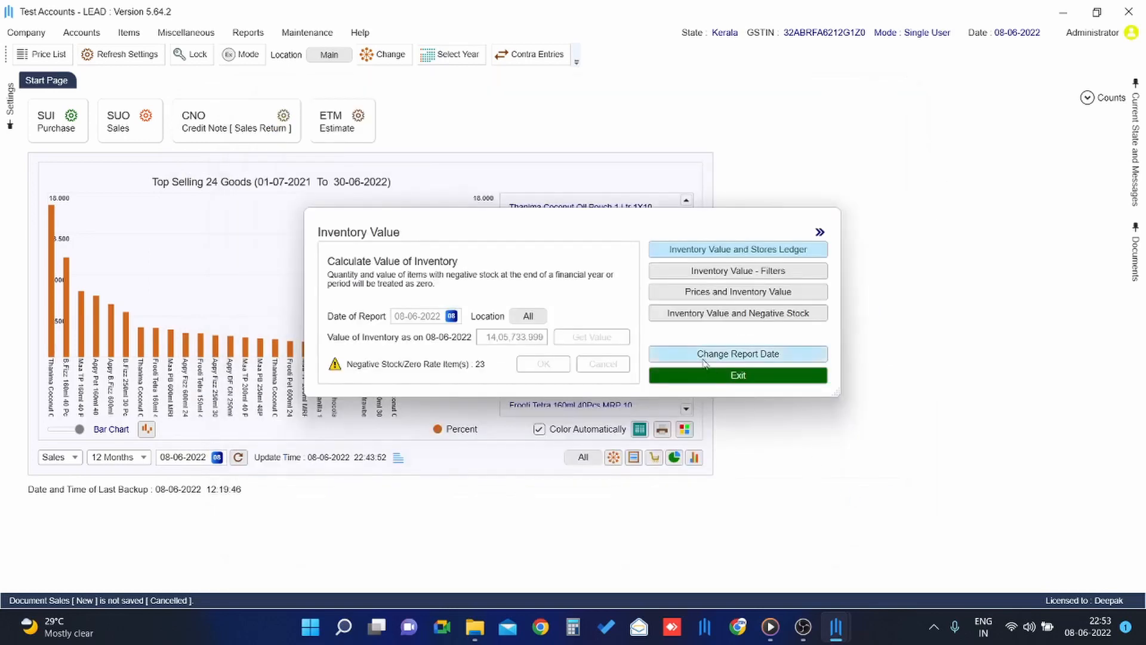
click(711, 376)
- View the ledger of the Capital Marketing account and close it
click(251, 35)
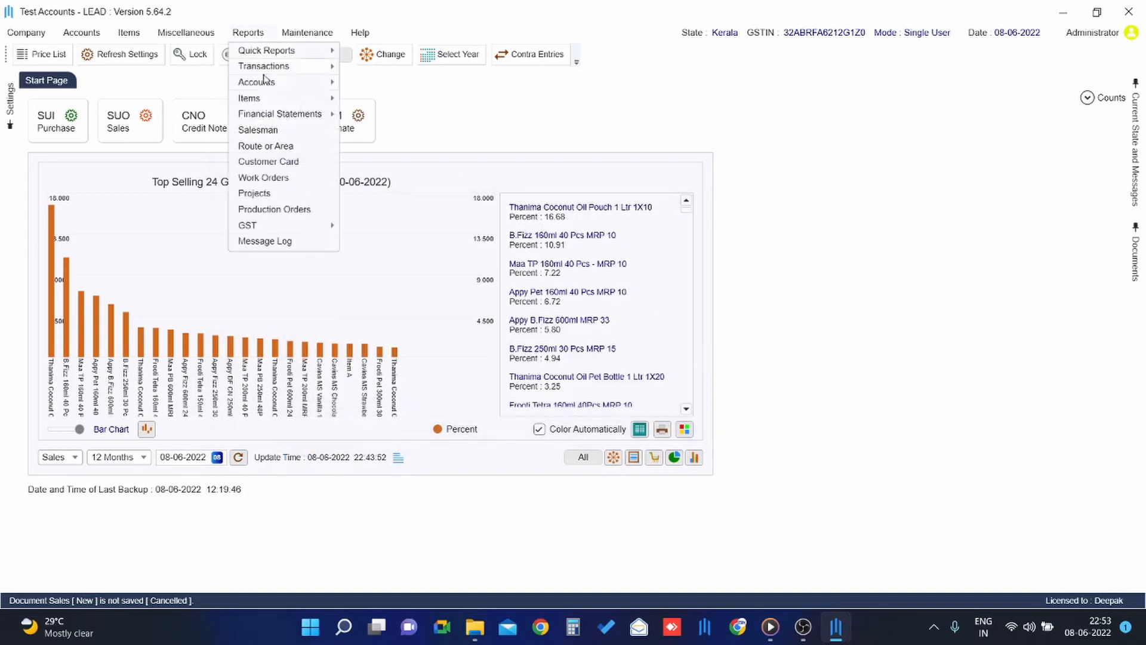
mouse_move(280, 82)
click(383, 90)
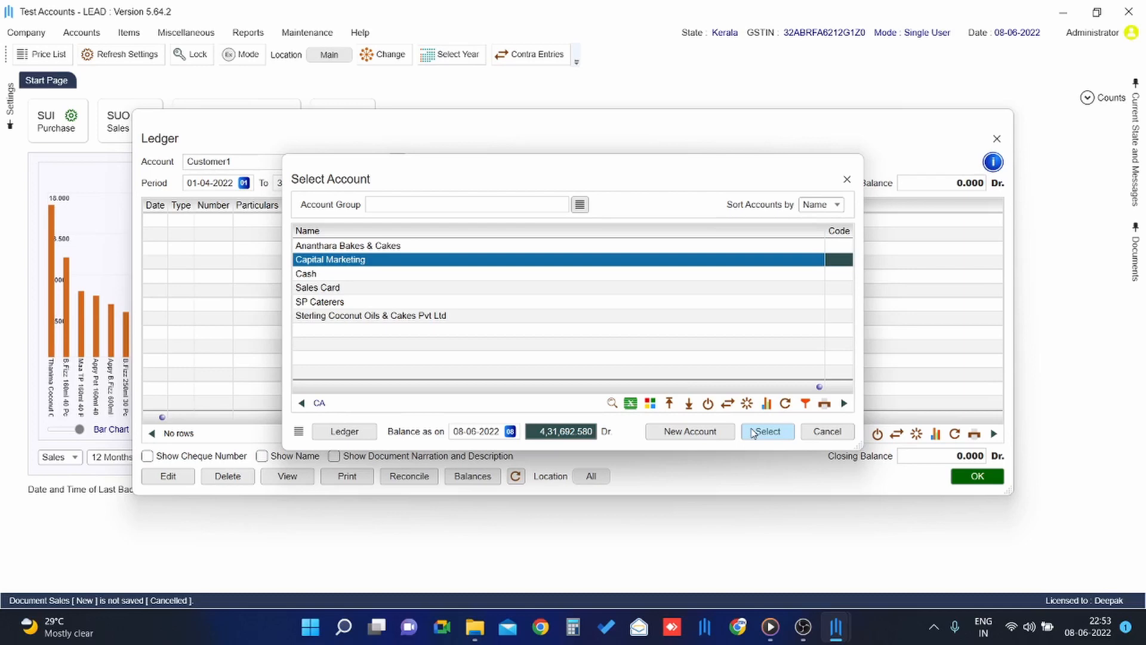
click(753, 433)
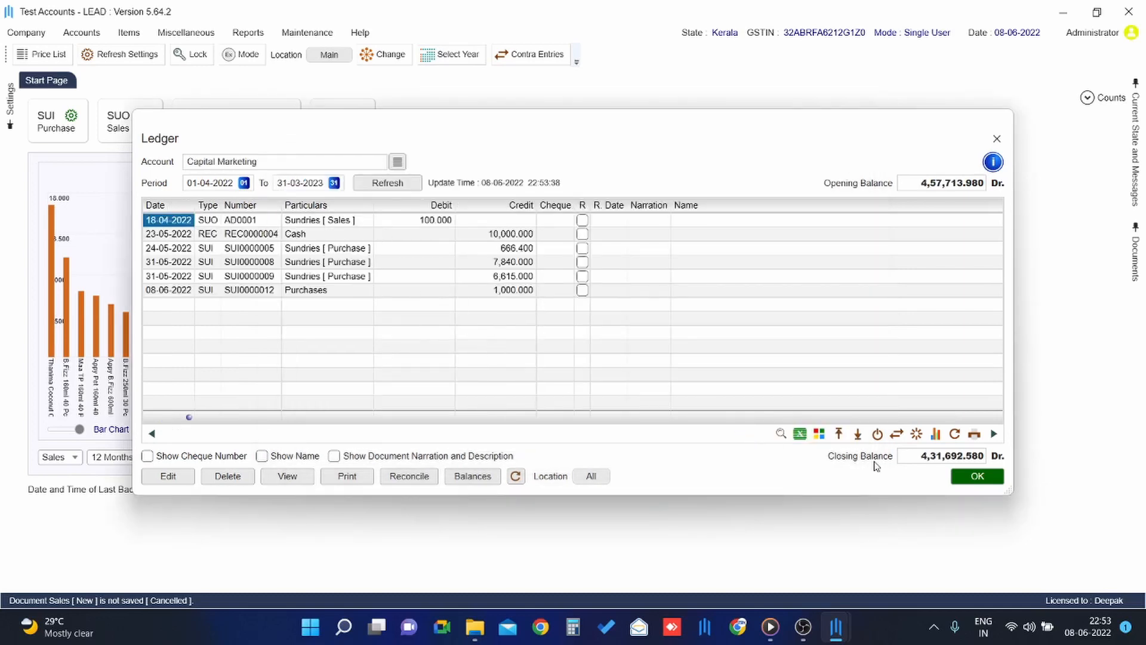
click(978, 477)
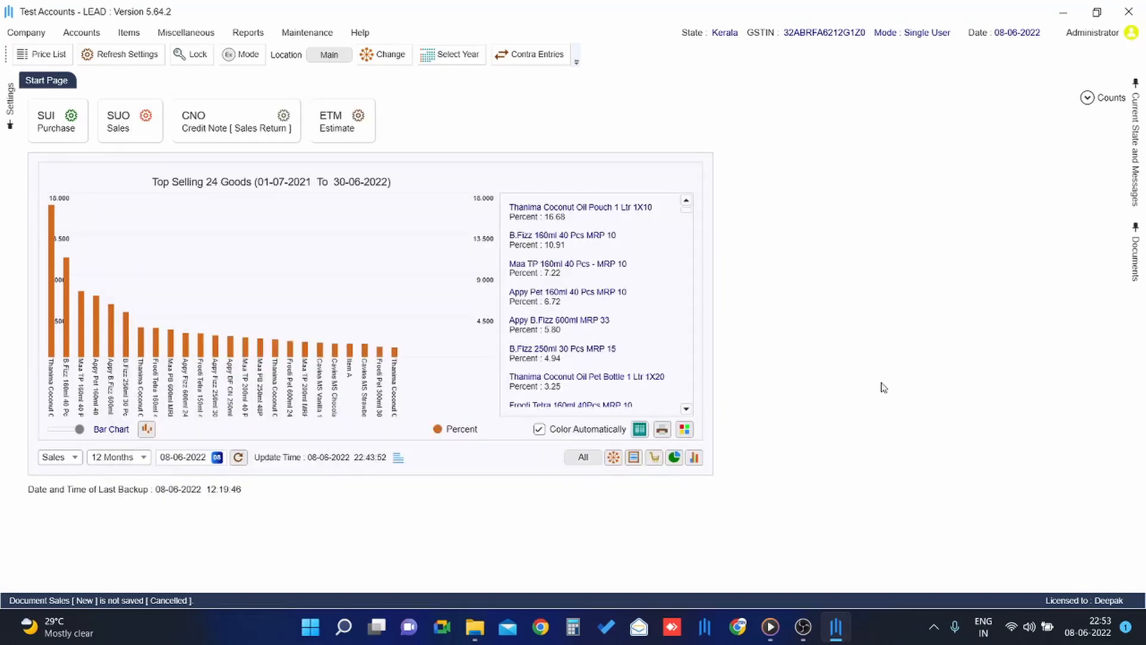